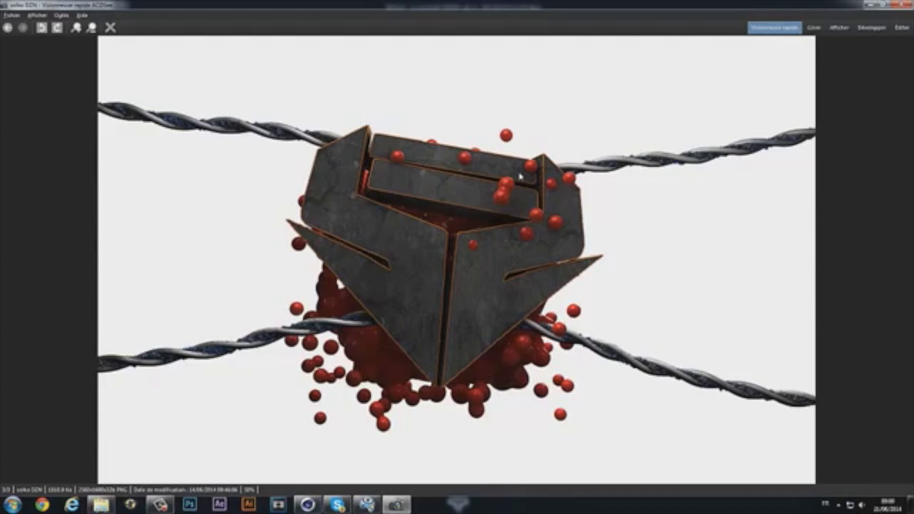
# Compare the logo render with twisted wires and red spheres against its blue banner, and close the image viewer
pyautogui.scroll(1, 520, 176)
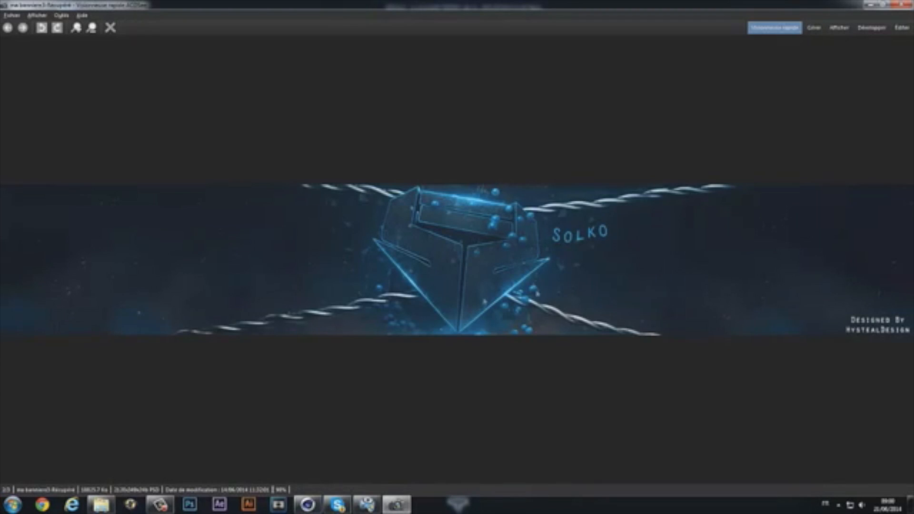
pyautogui.scroll(-1, 498, 260)
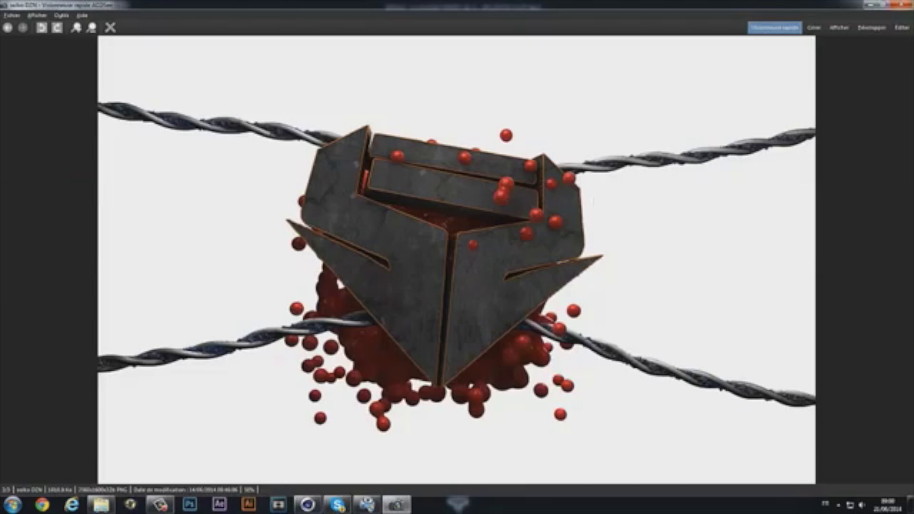
pyautogui.press('Escape')
pyautogui.press('BackSpace')
# Open the last numbered project folder, view the Aqua logo render and its banner, and return to the empty Cinema 4D scene
pyautogui.scroll(-2, 504, 286)
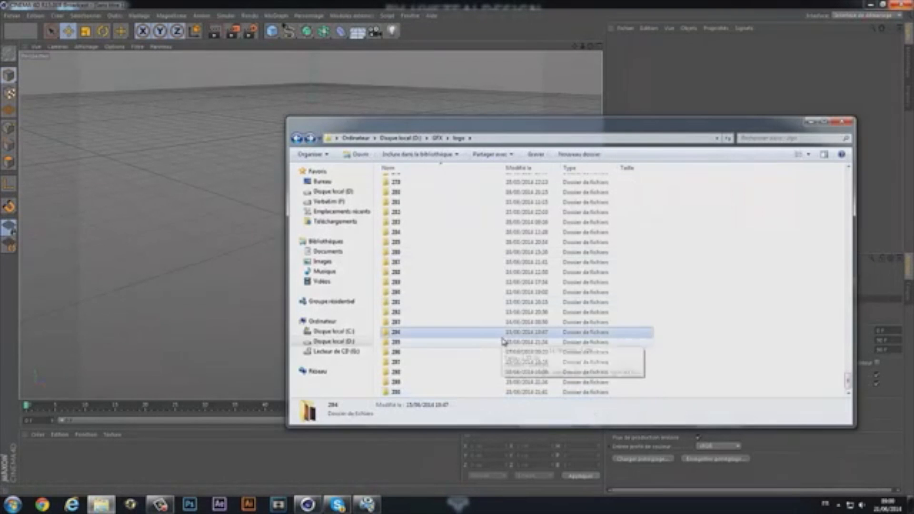
pyautogui.doubleClick(412, 391)
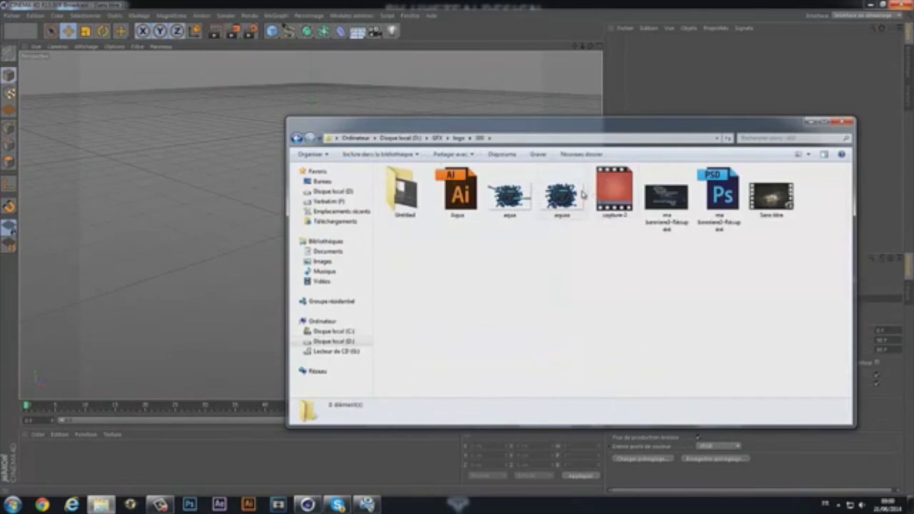
pyautogui.doubleClick(581, 194)
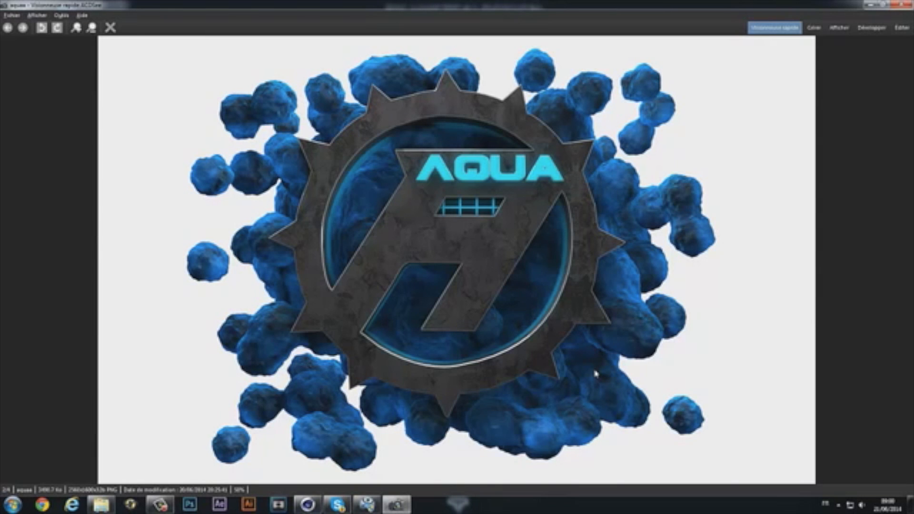
pyautogui.press('Right')
pyautogui.press('Right')
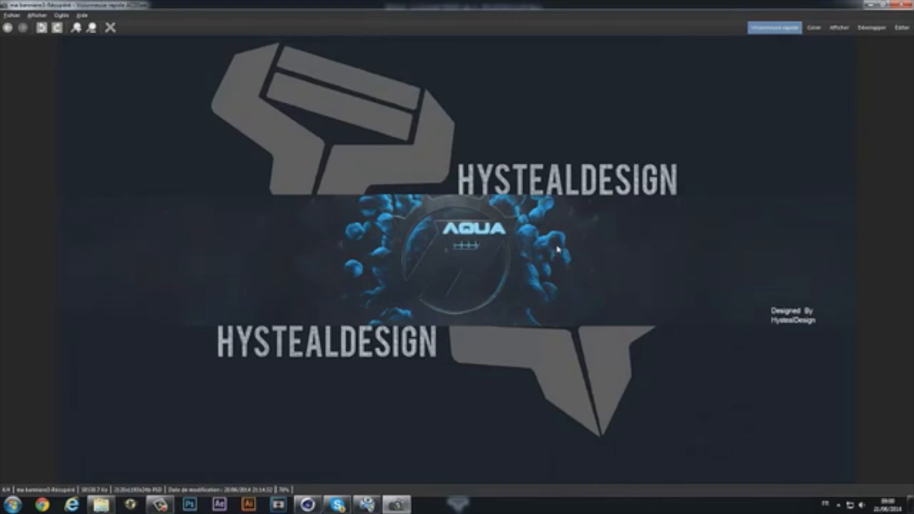
pyautogui.click(902, 4)
pyautogui.click(827, 63)
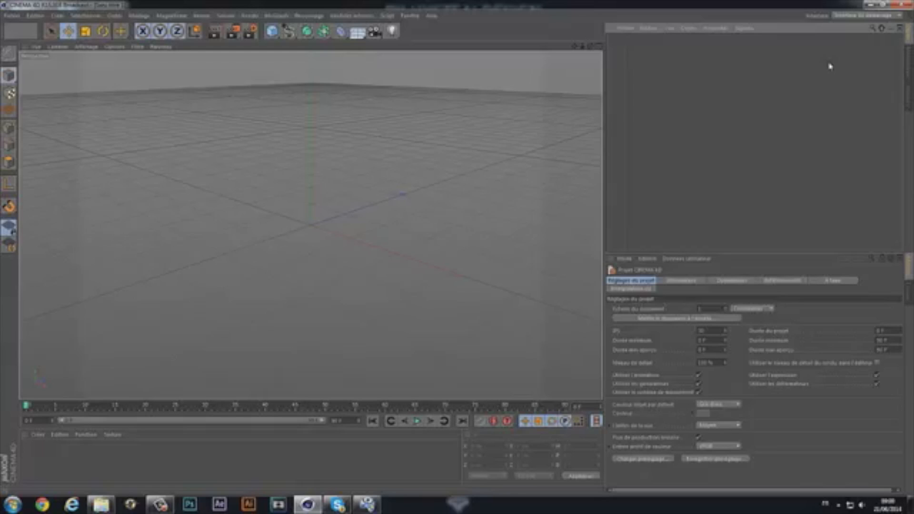
# Add a sphere primitive with a 50 cm radius and an increased segment count
pyautogui.click(271, 31)
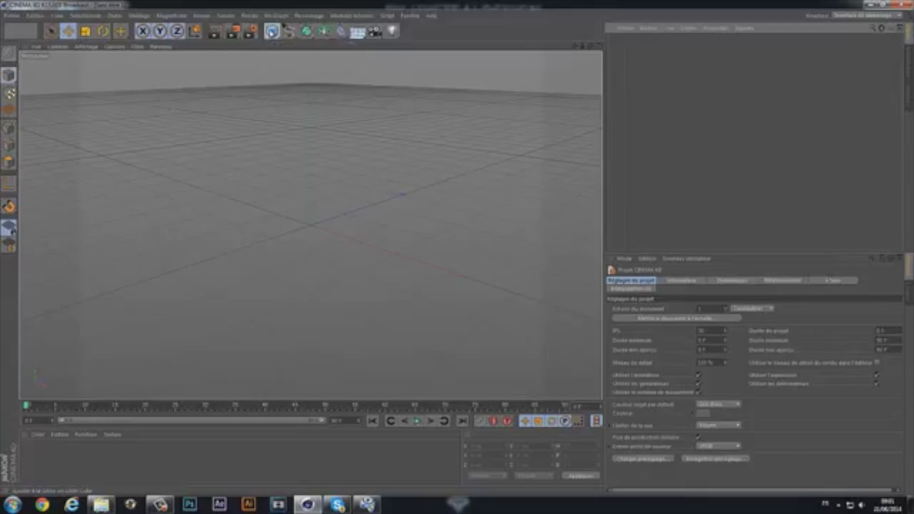
pyautogui.click(271, 31)
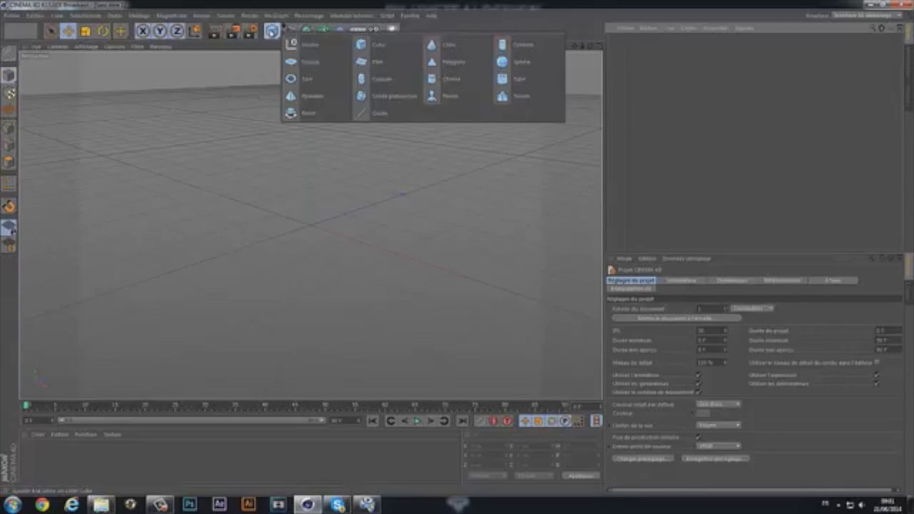
pyautogui.click(524, 66)
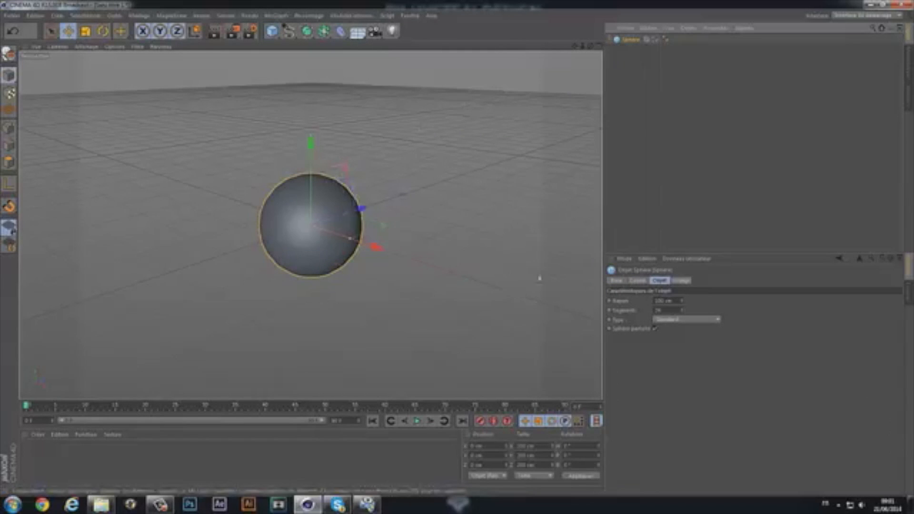
pyautogui.moveTo(684, 301); pyautogui.dragTo(684, 302)
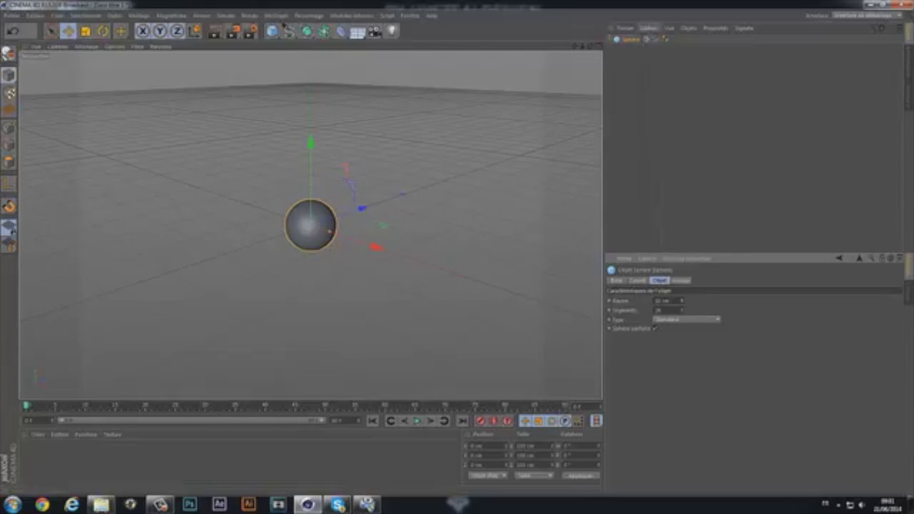
pyautogui.click(666, 310)
pyautogui.moveTo(459, 251)
pyautogui.keyDown('alt'); pyautogui.mouseDown()
pyautogui.moveTo(467, 251)
pyautogui.moveTo(459, 251)
pyautogui.mouseUp(); pyautogui.keyUp('alt')
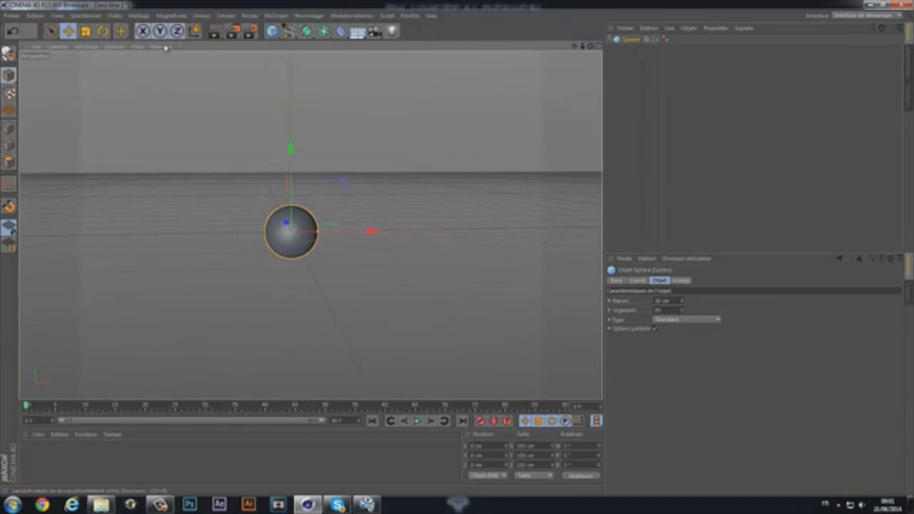
# Add a MoGraph Cloner and set its mode to grid distribution (Répartition sur une grille)
pyautogui.click(278, 15)
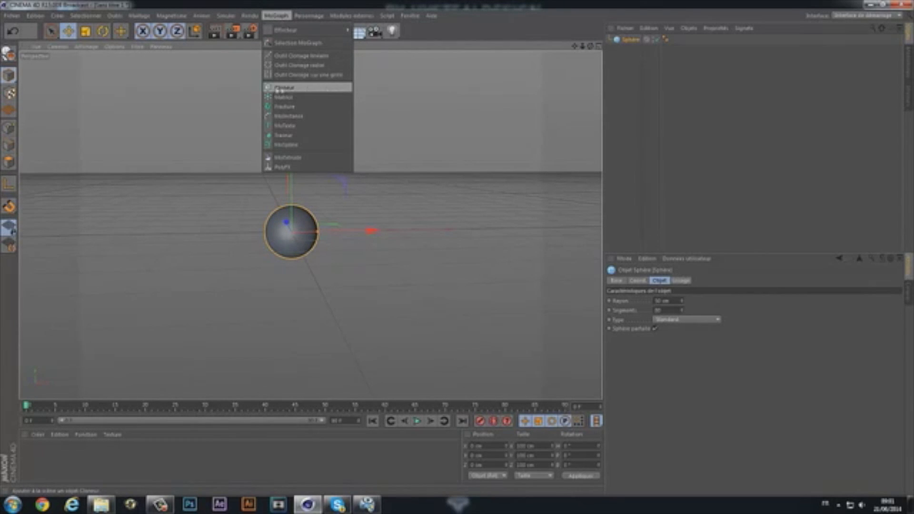
pyautogui.click(320, 88)
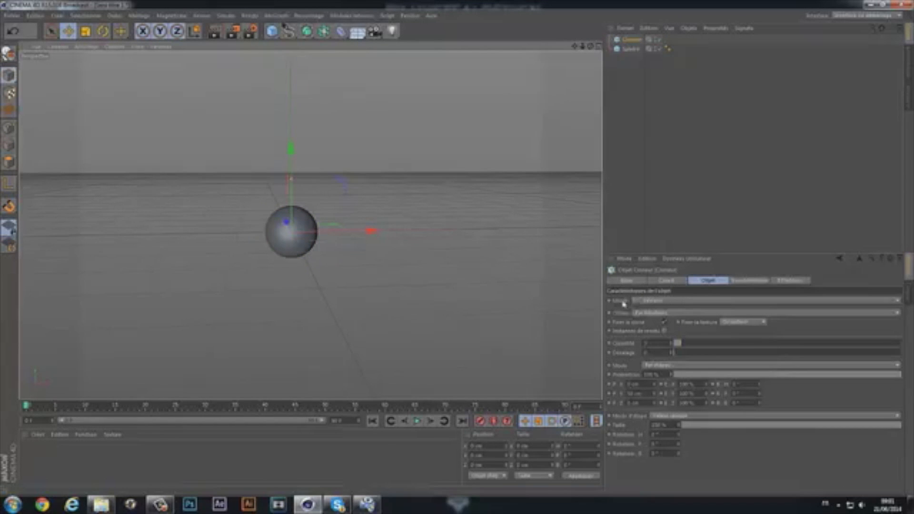
pyautogui.click(657, 301)
pyautogui.click(646, 338)
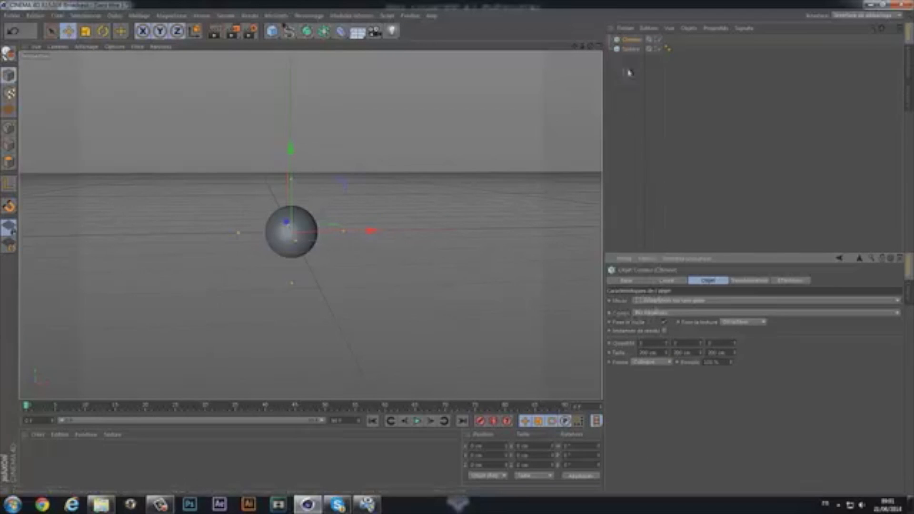
# Make the sphere a child of the Cloner
pyautogui.click(633, 30)
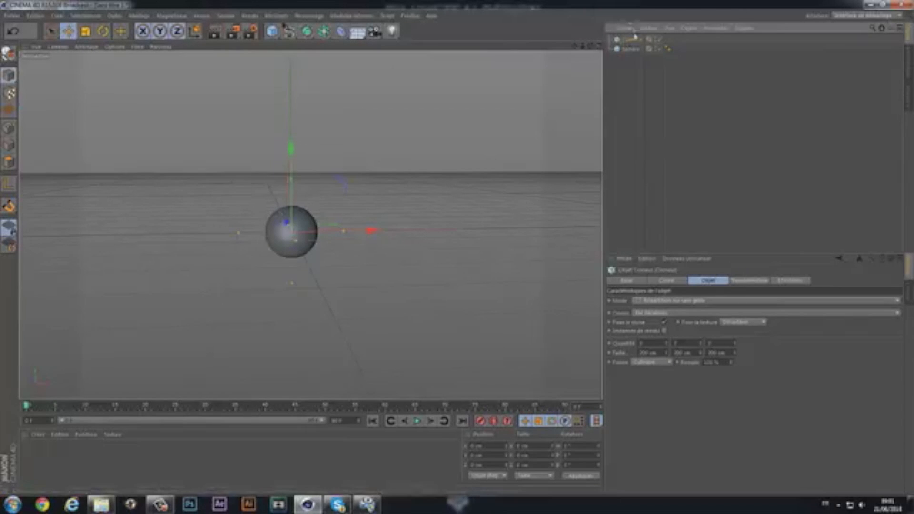
pyautogui.keyDown('alt'); pyautogui.moveTo(458, 251); pyautogui.dragTo(459, 252); pyautogui.keyUp('alt')
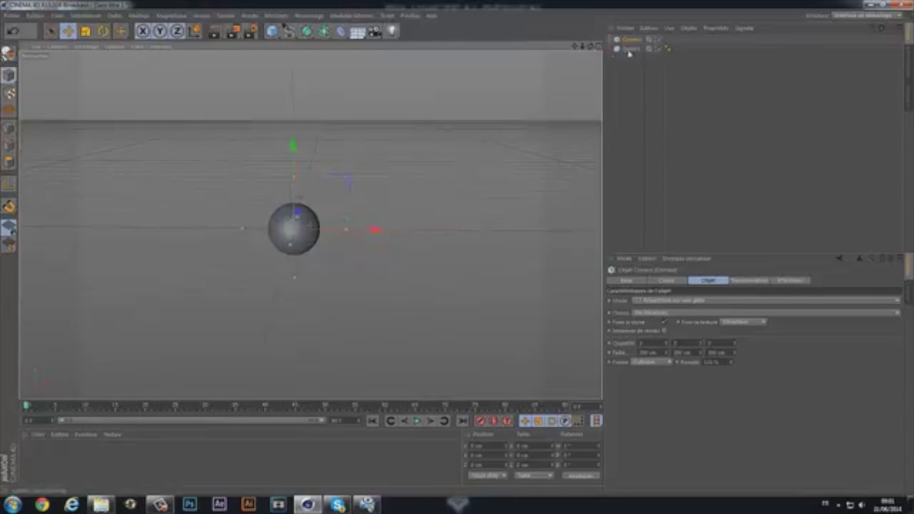
pyautogui.click(630, 49)
pyautogui.moveTo(631, 45); pyautogui.dragTo(629, 42)
pyautogui.moveTo(456, 253)
pyautogui.keyDown('alt'); pyautogui.mouseDown()
pyautogui.moveTo(477, 249)
pyautogui.moveTo(458, 253)
pyautogui.mouseUp(); pyautogui.keyUp('alt')
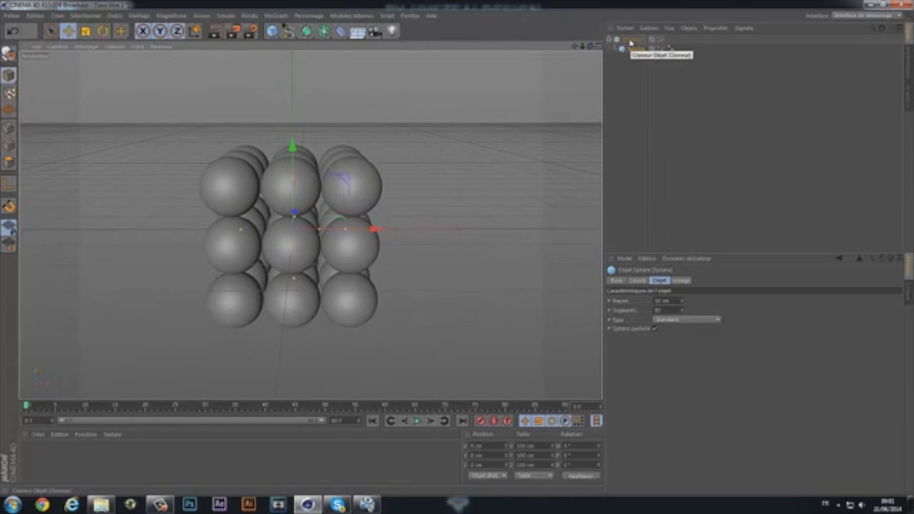
# Set the Cloner's grid quantity to 5 clones in X and 4 in Y
pyautogui.click(631, 41)
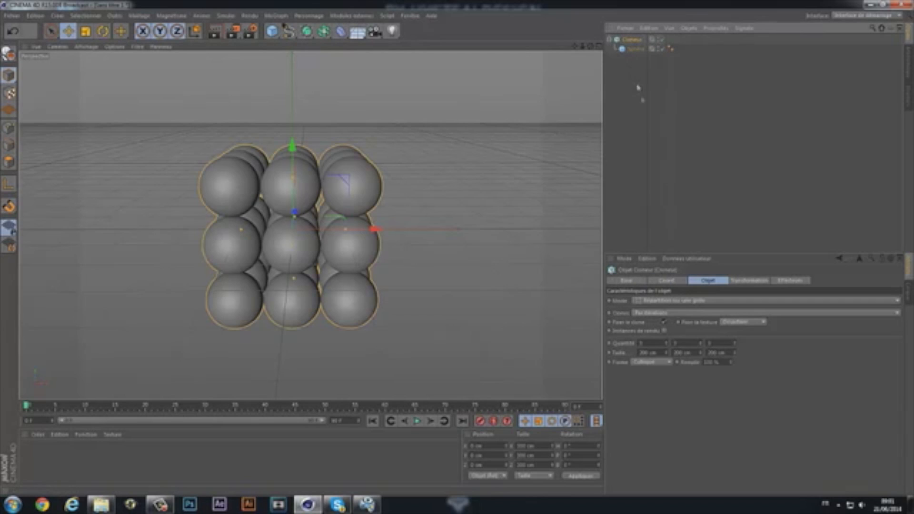
pyautogui.moveTo(666, 344); pyautogui.dragTo(667, 344)
pyautogui.click(666, 343)
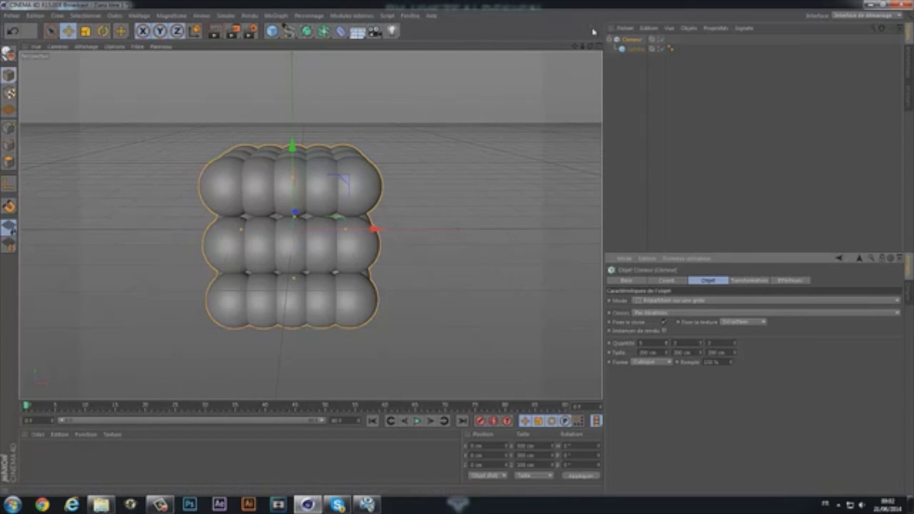
pyautogui.moveTo(591, 47)
pyautogui.mouseDown()
pyautogui.moveTo(456, 250)
pyautogui.moveTo(591, 51)
pyautogui.mouseUp()
pyautogui.moveTo(701, 343); pyautogui.dragTo(700, 344)
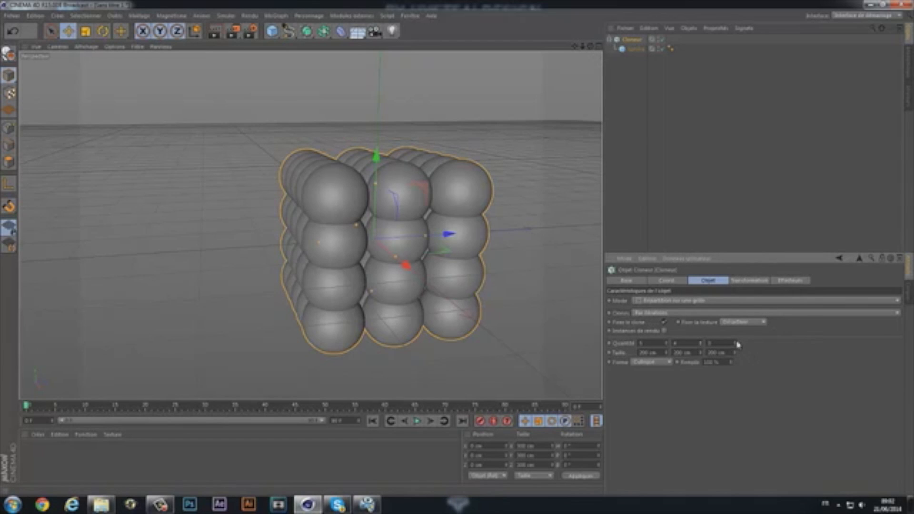
pyautogui.moveTo(591, 46); pyautogui.dragTo(459, 251)
pyautogui.moveTo(574, 46); pyautogui.dragTo(512, 251)
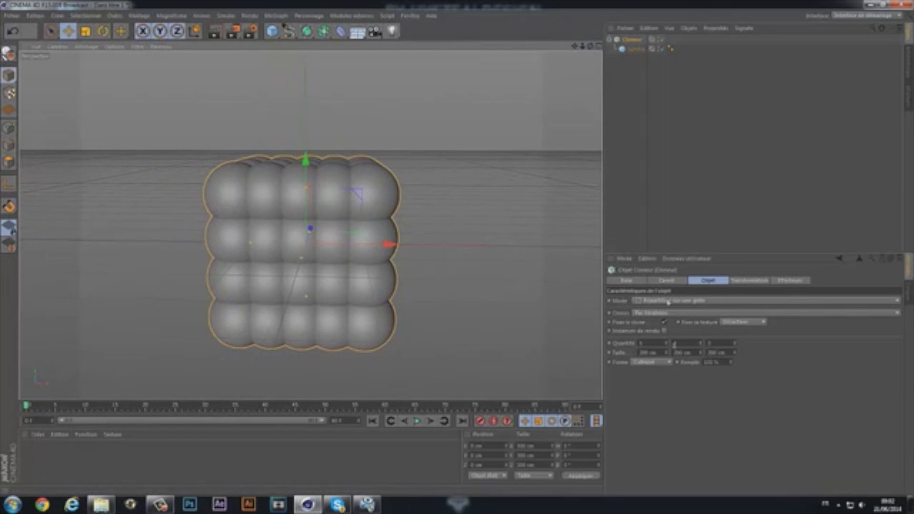
# Widen the Cloner's grid size in X to 415 cm to space out the sphere columns
pyautogui.moveTo(667, 357); pyautogui.dragTo(667, 356)
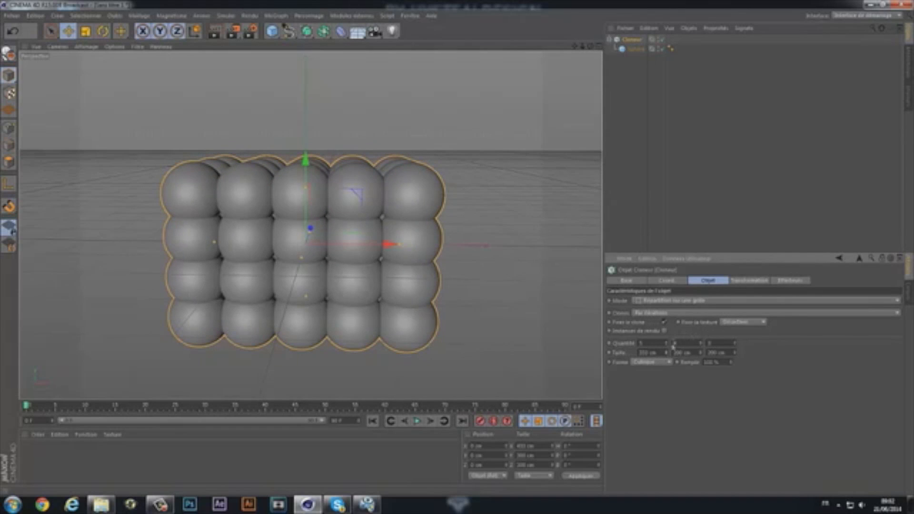
pyautogui.moveTo(667, 353); pyautogui.dragTo(666, 355)
pyautogui.doubleClick(663, 352)
pyautogui.write('615')
pyautogui.press('Return')
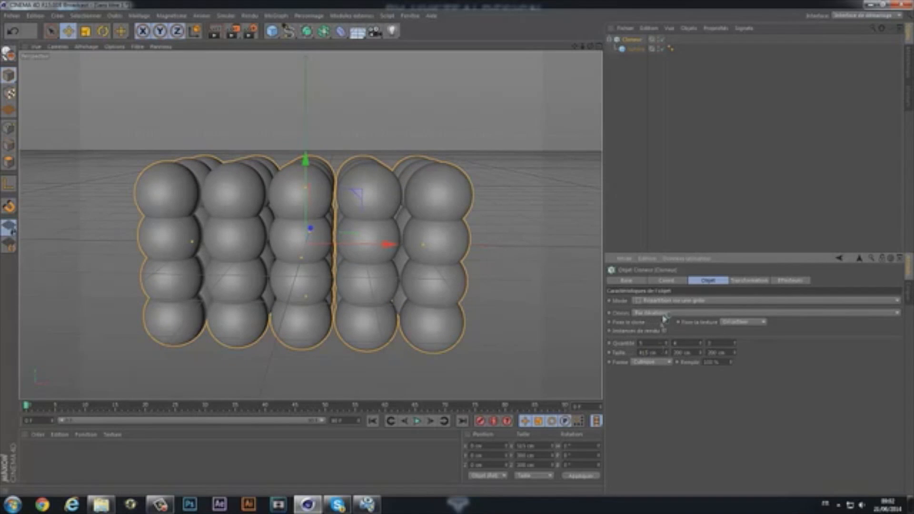
# Increase the Cloner's grid size in Y to 305 cm to separate the rows of spheres
pyautogui.keyDown('alt'); pyautogui.moveTo(460, 249); pyautogui.dragTo(458, 253); pyautogui.keyUp('alt')
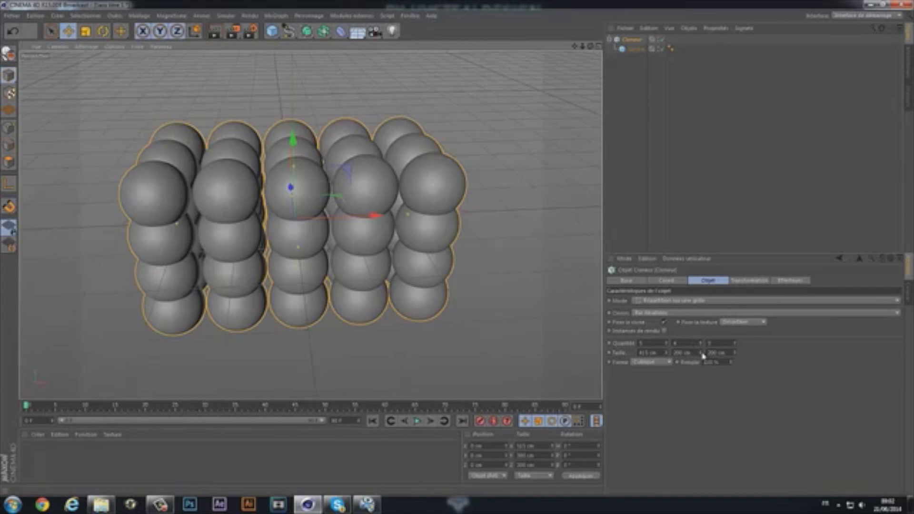
pyautogui.moveTo(702, 355); pyautogui.dragTo(704, 351)
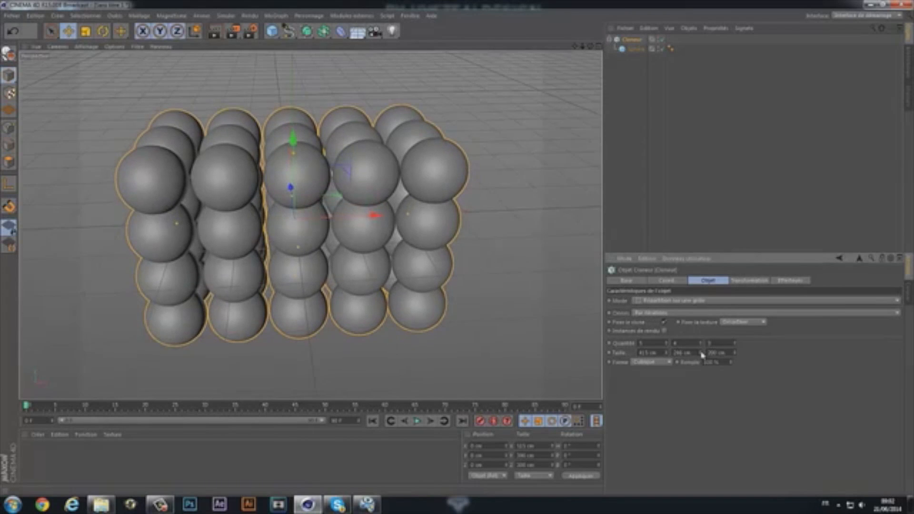
pyautogui.moveTo(592, 50); pyautogui.dragTo(657, 260)
pyautogui.moveTo(703, 354); pyautogui.dragTo(702, 353)
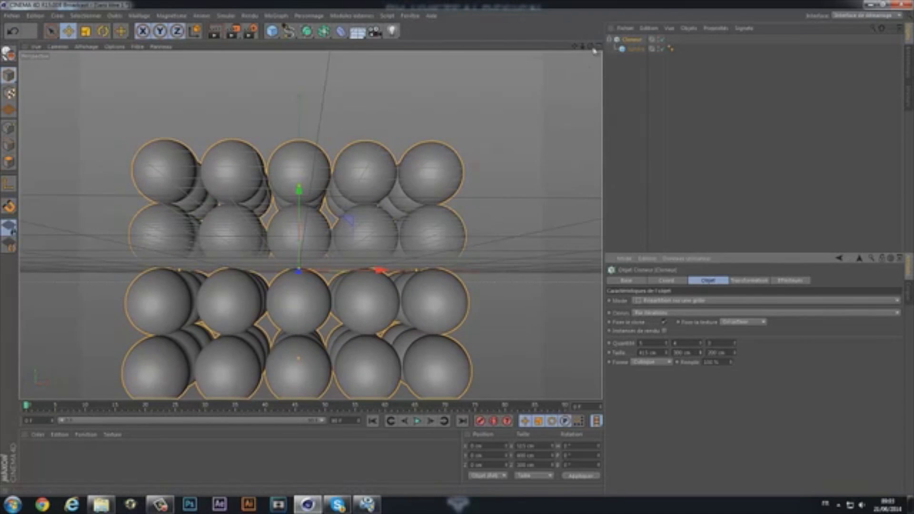
pyautogui.moveTo(458, 252); pyautogui.dragTo(458, 253)
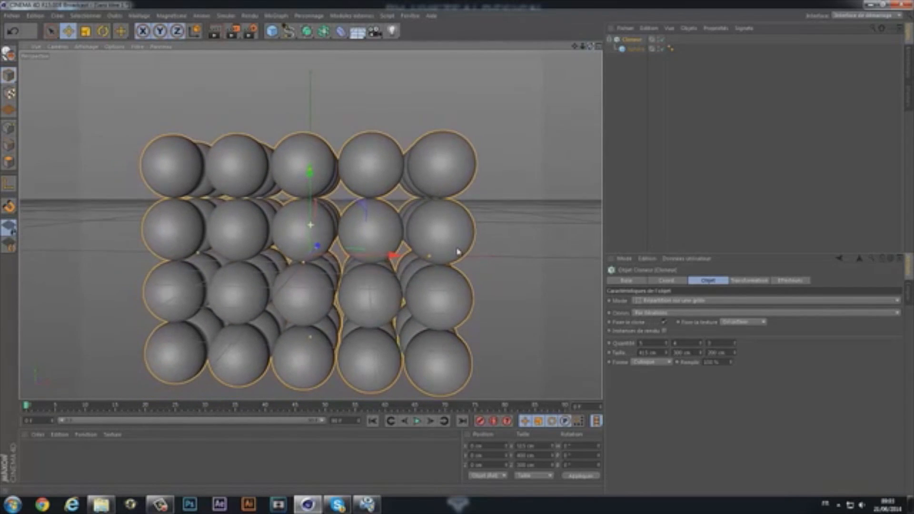
pyautogui.doubleClick(688, 353)
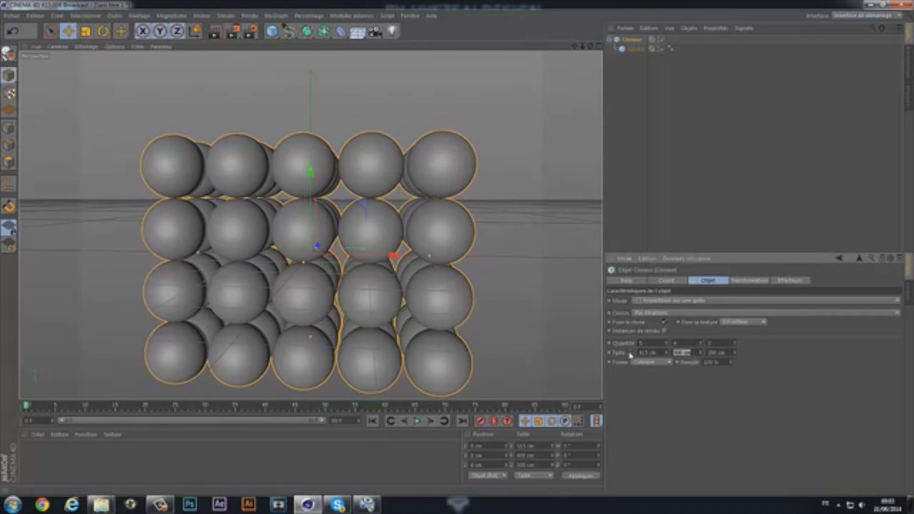
pyautogui.write('420')
pyautogui.press('Return')
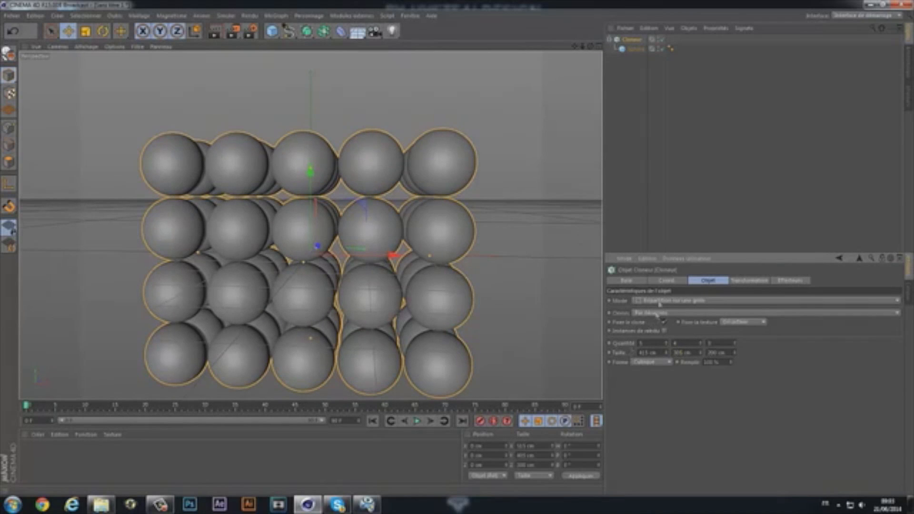
pyautogui.click(651, 220)
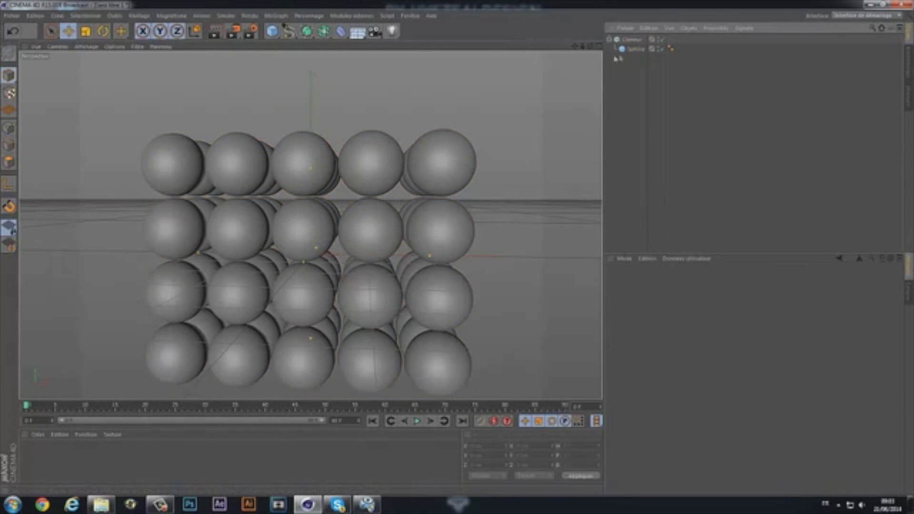
# Set the Cloner's grid size in Z to 205 cm and check the spacing of the spheres from several angles
pyautogui.moveTo(592, 48); pyautogui.dragTo(442, 164)
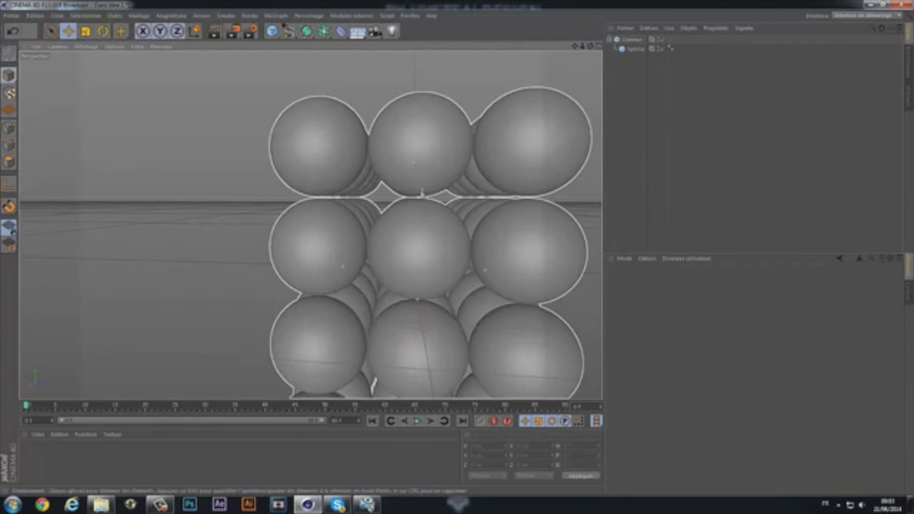
pyautogui.click(441, 164)
pyautogui.moveTo(733, 354); pyautogui.dragTo(672, 361)
pyautogui.write('205')
pyautogui.press('Return')
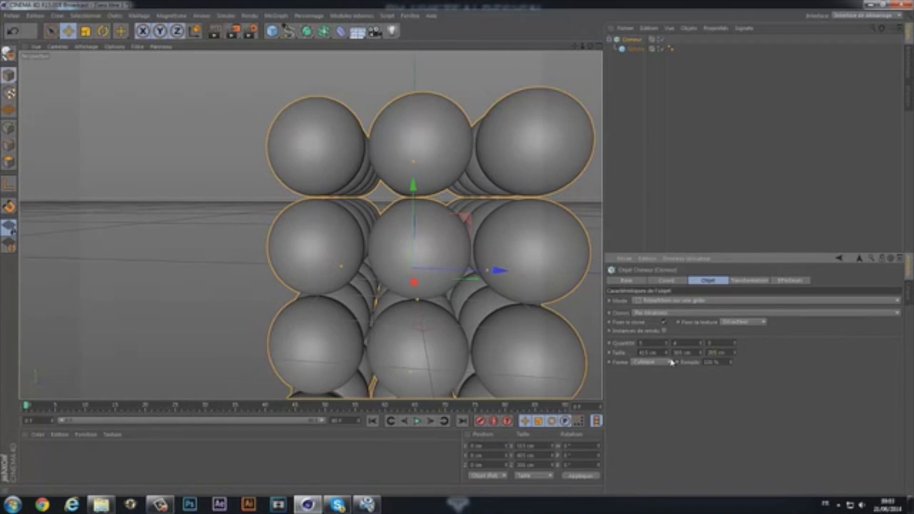
pyautogui.click(681, 65)
pyautogui.scroll(-8, 396, 263)
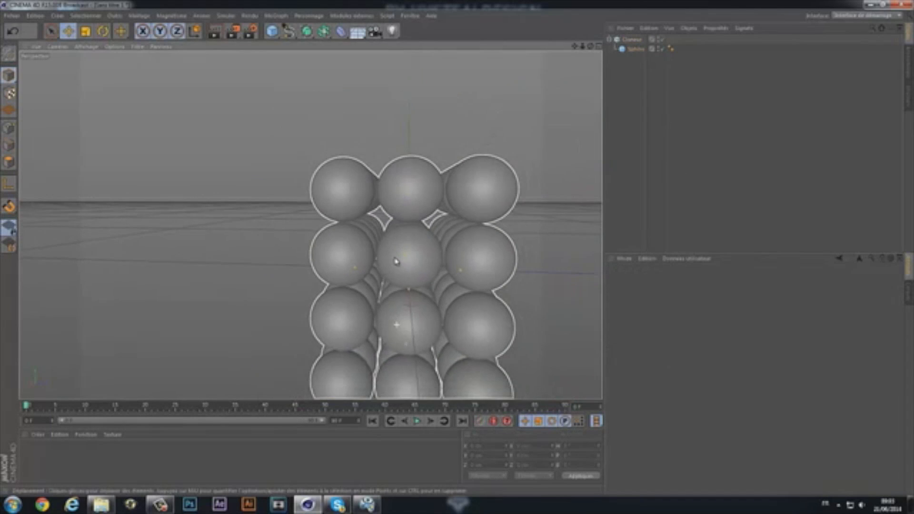
pyautogui.moveTo(596, 45); pyautogui.dragTo(499, 116)
pyautogui.moveTo(590, 46)
pyautogui.mouseDown()
pyautogui.moveTo(590, 81)
pyautogui.moveTo(580, 45)
pyautogui.mouseUp()
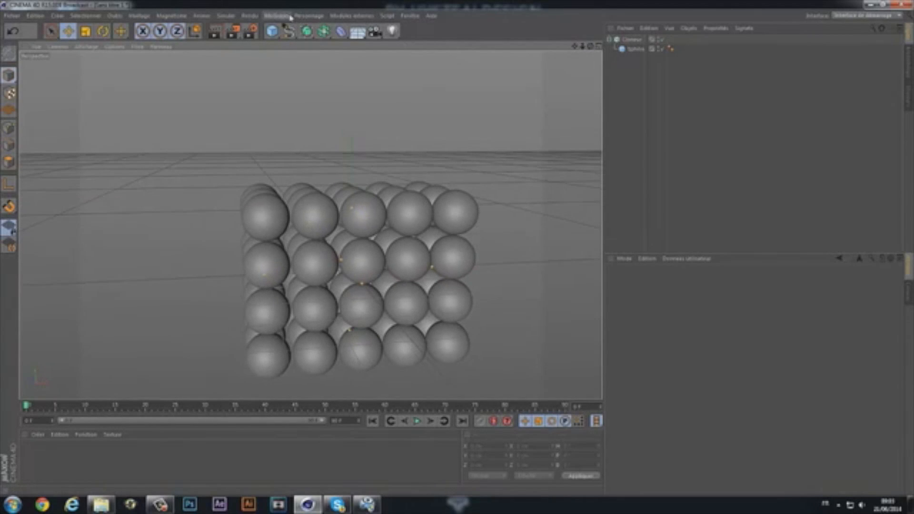
# Add a Metaball generator and nest the Cloner with its sphere inside it
pyautogui.click(306, 32)
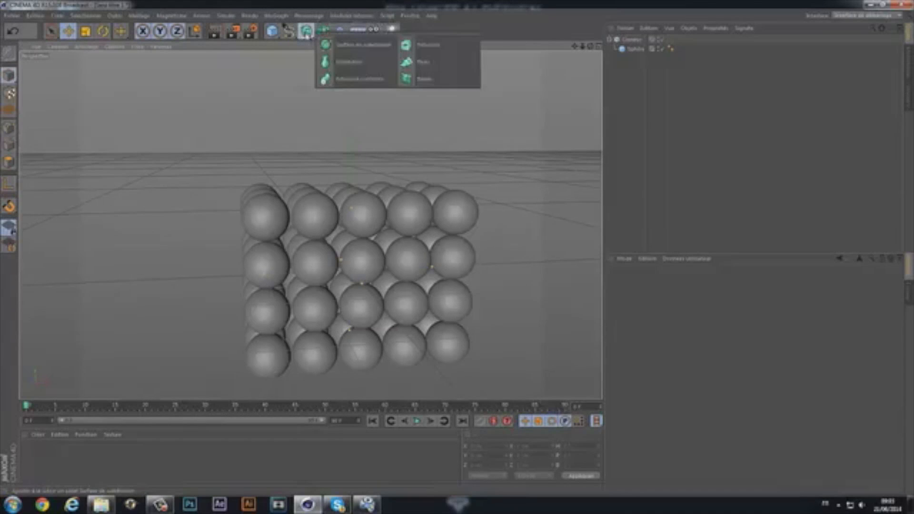
pyautogui.click(324, 31)
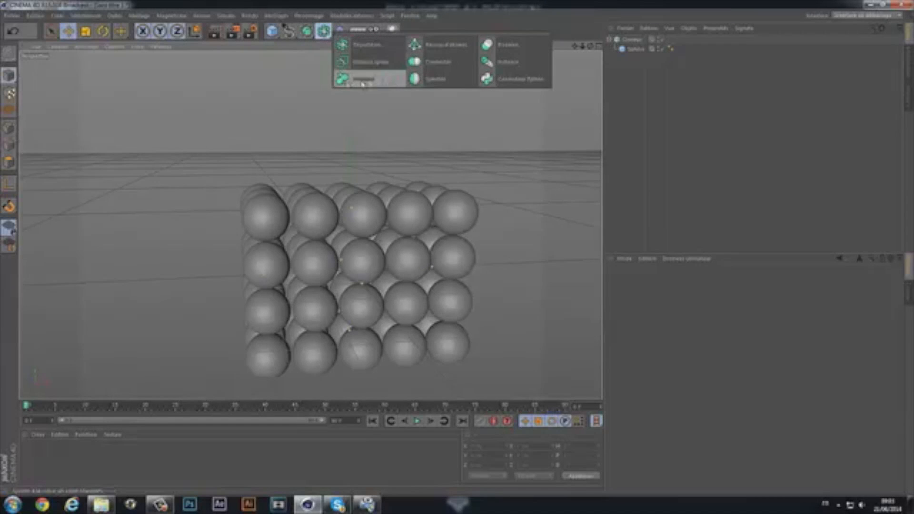
pyautogui.click(392, 83)
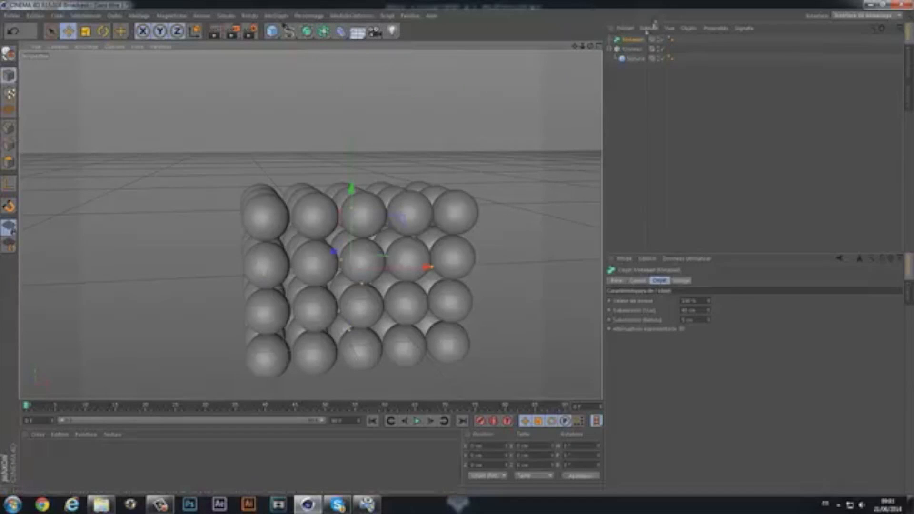
pyautogui.moveTo(629, 50); pyautogui.dragTo(634, 40)
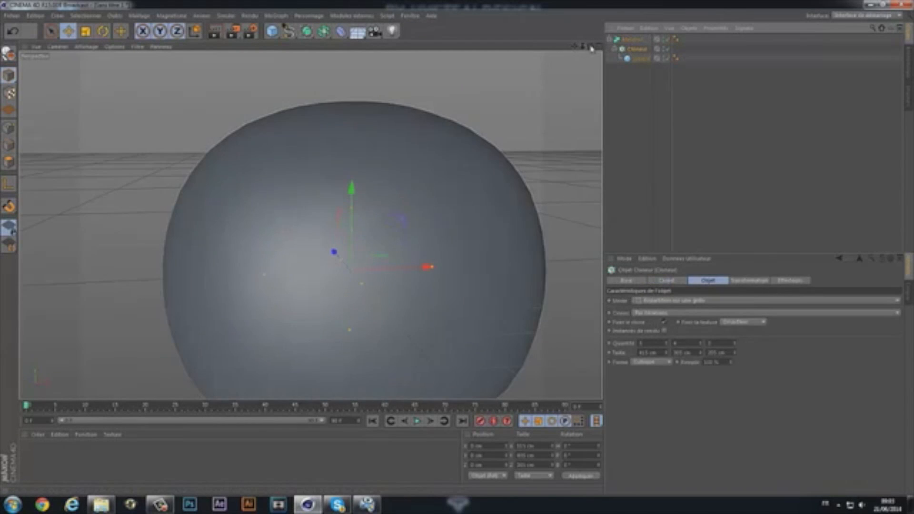
pyautogui.keyDown('alt'); pyautogui.moveTo(457, 254); pyautogui.dragTo(458, 254); pyautogui.keyUp('alt')
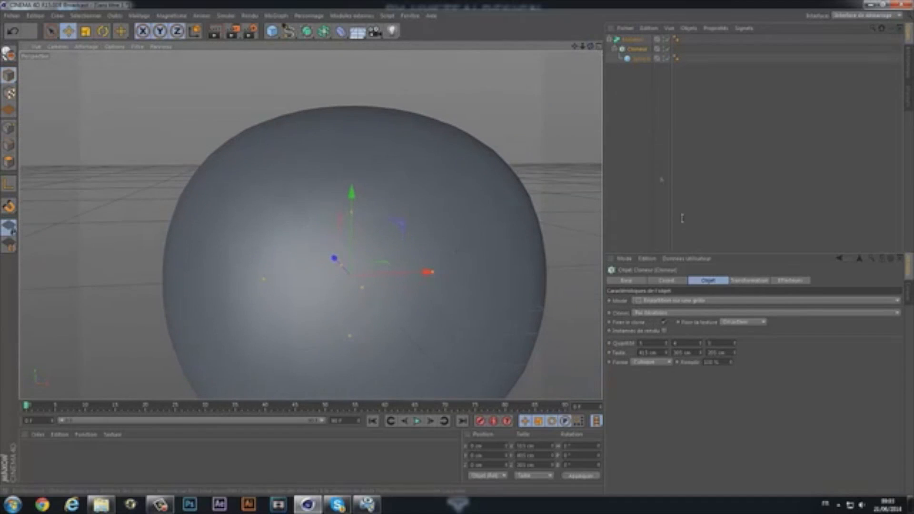
# Raise the Metaball's hull value to about 465% so the blob shrinks toward the individual spheres
pyautogui.click(632, 39)
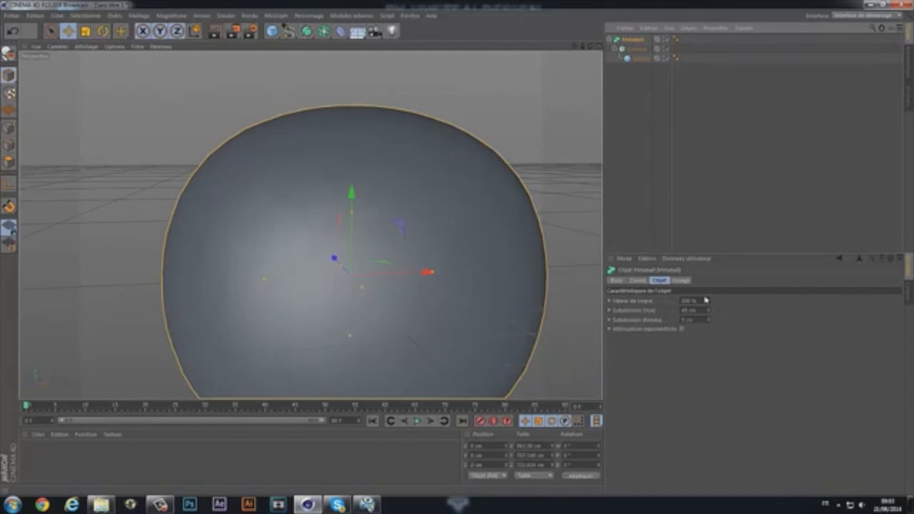
pyautogui.moveTo(711, 303)
pyautogui.mouseDown()
pyautogui.moveTo(707, 297)
pyautogui.moveTo(711, 323)
pyautogui.moveTo(710, 307)
pyautogui.mouseUp()
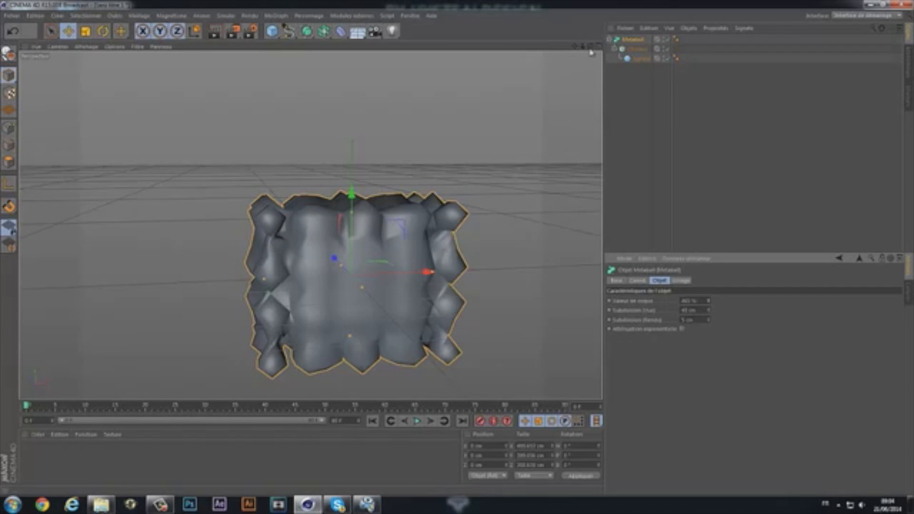
pyautogui.moveTo(590, 46); pyautogui.dragTo(458, 251)
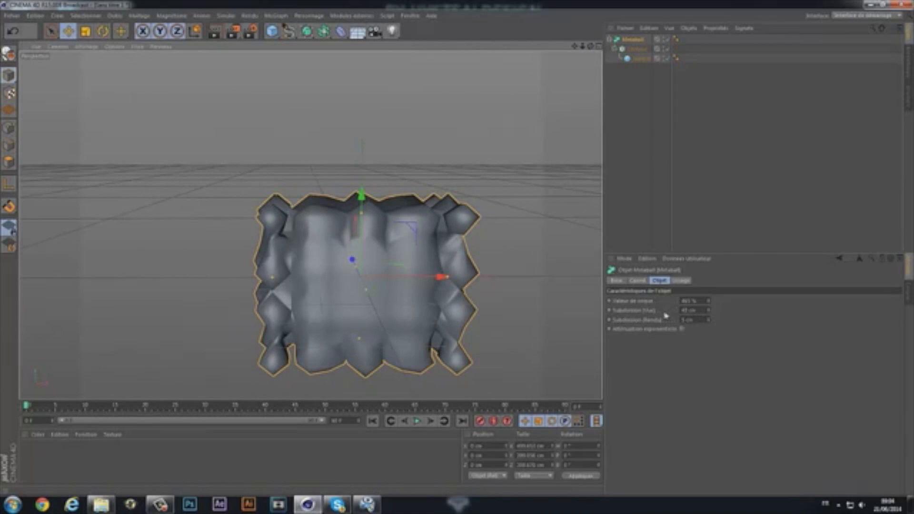
# Set the Metaball's editor subdivision to 5 cm and check the smoothed shape from several angles
pyautogui.moveTo(705, 311); pyautogui.dragTo(597, 317)
pyautogui.write('5')
pyautogui.press('Return')
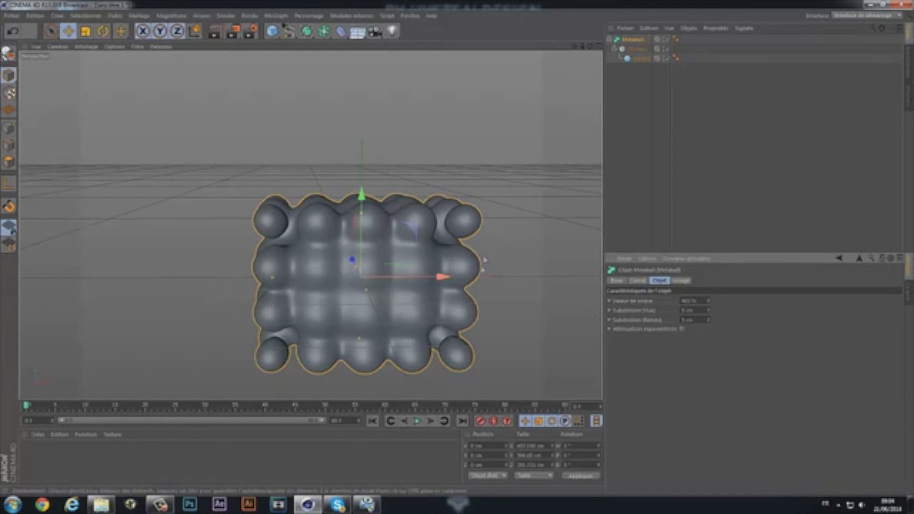
pyautogui.scroll(5, 388, 395)
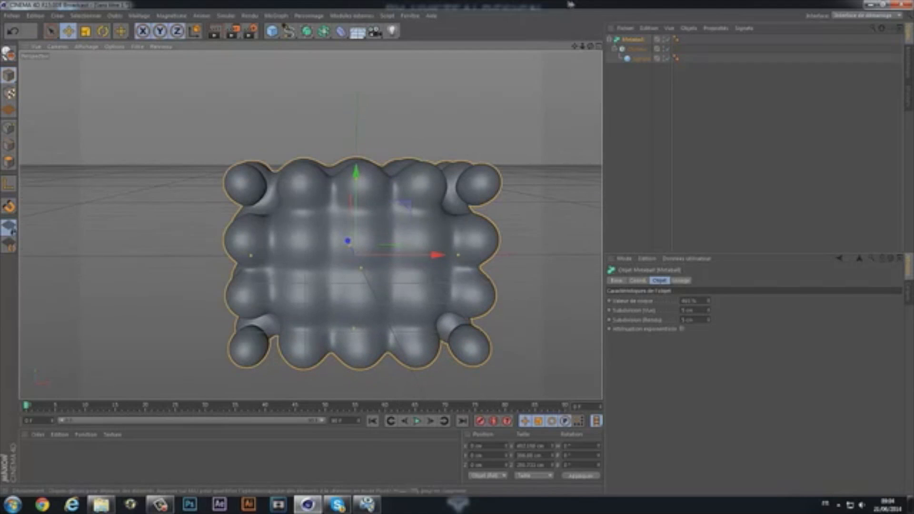
pyautogui.keyDown('alt'); pyautogui.moveTo(460, 253); pyautogui.dragTo(552, 137); pyautogui.keyUp('alt')
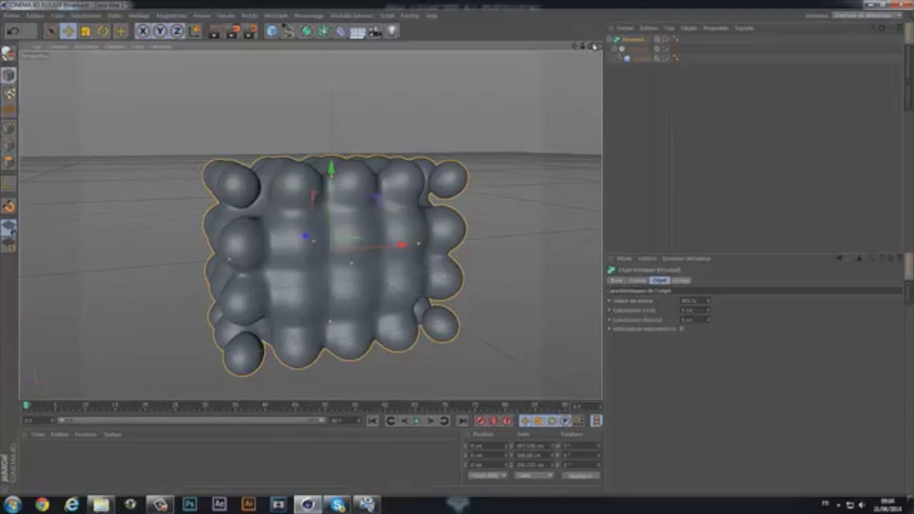
pyautogui.moveTo(594, 48); pyautogui.dragTo(591, 49)
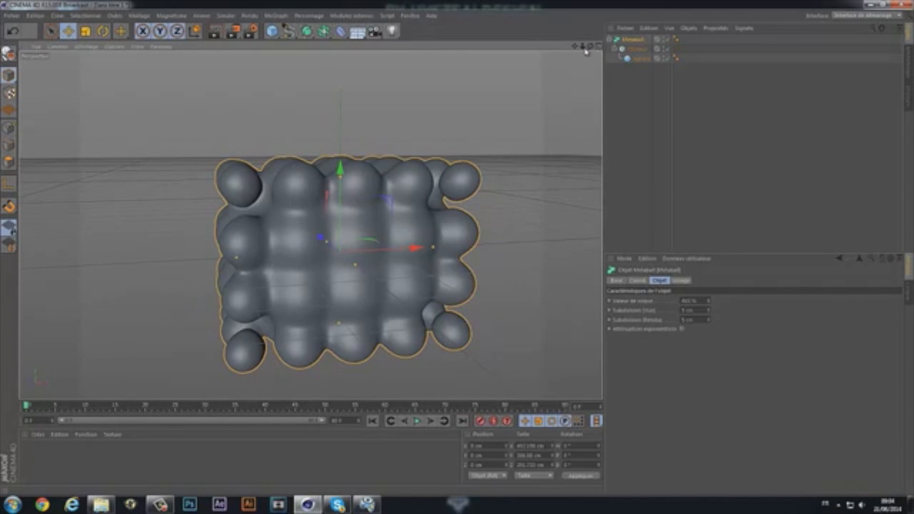
pyautogui.moveTo(586, 51); pyautogui.dragTo(477, 241)
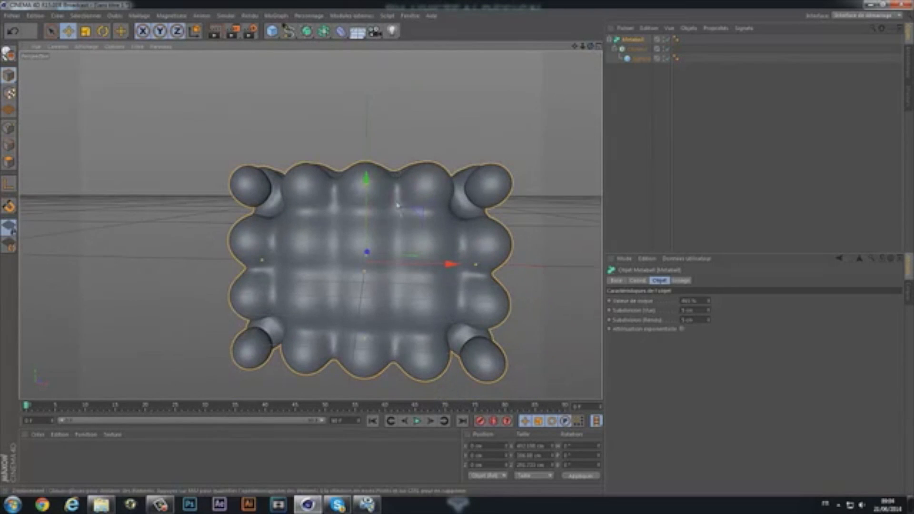
pyautogui.moveTo(590, 47); pyautogui.dragTo(402, 177)
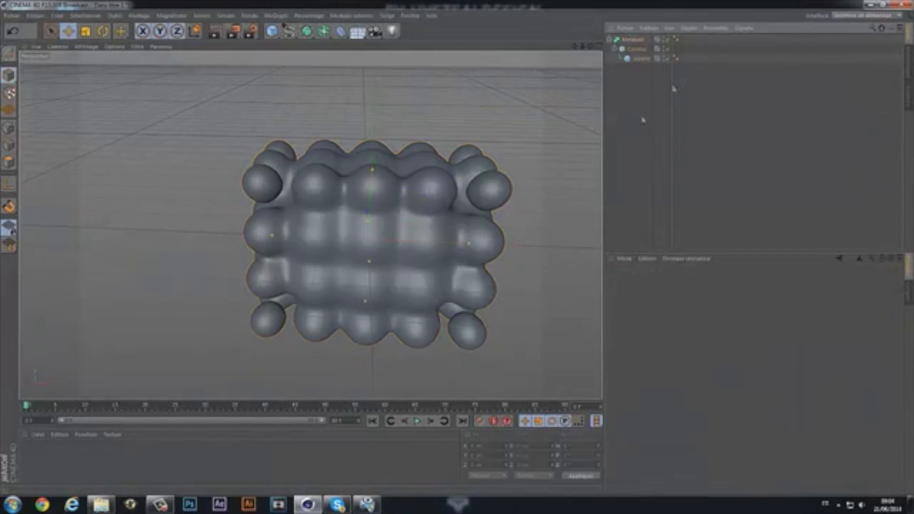
# Apply a Random effector to the Cloner to scatter the spheres
pyautogui.click(648, 50)
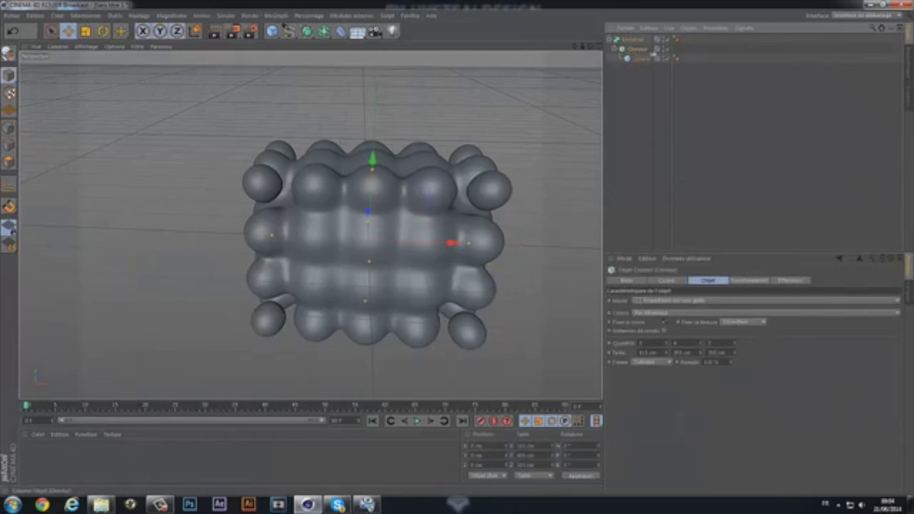
pyautogui.click(276, 15)
pyautogui.moveTo(293, 31)
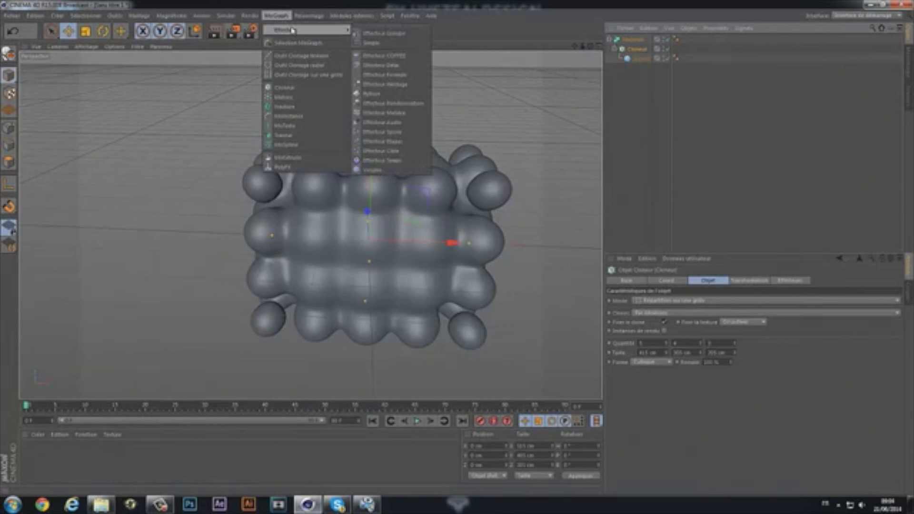
pyautogui.click(394, 103)
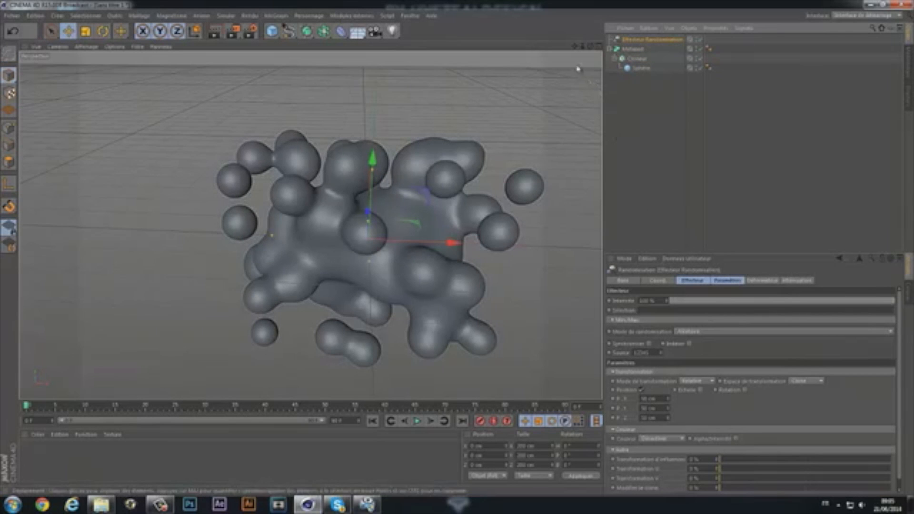
# Raise the Random effector's strength to about 110%
pyautogui.moveTo(579, 53); pyautogui.dragTo(460, 243)
pyautogui.moveTo(690, 303); pyautogui.dragTo(776, 297)
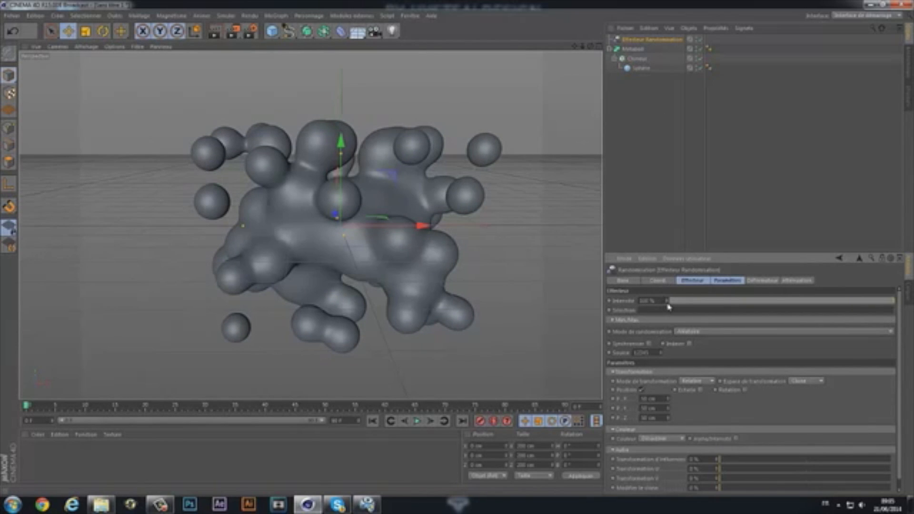
pyautogui.moveTo(668, 303); pyautogui.dragTo(644, 198)
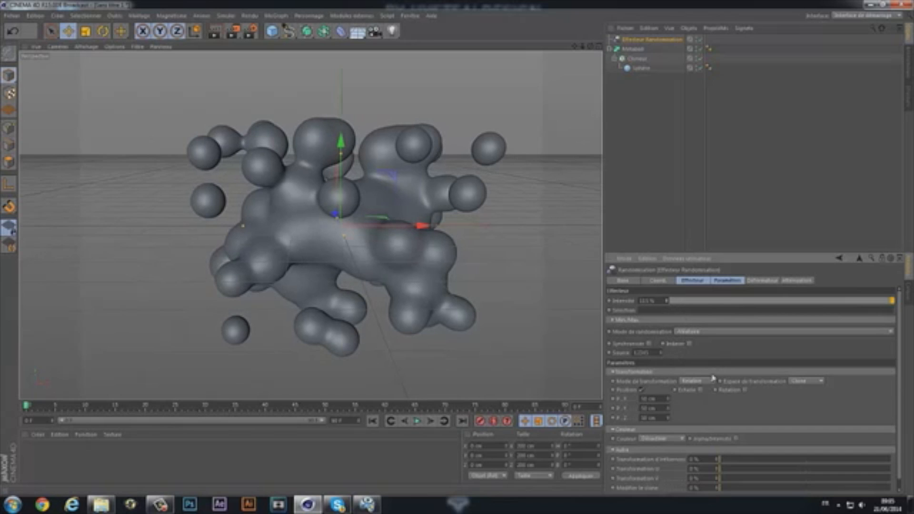
# Enable rotation in the Random effector with a heading variation, and set its Y position variation to 62 cm
pyautogui.click(746, 389)
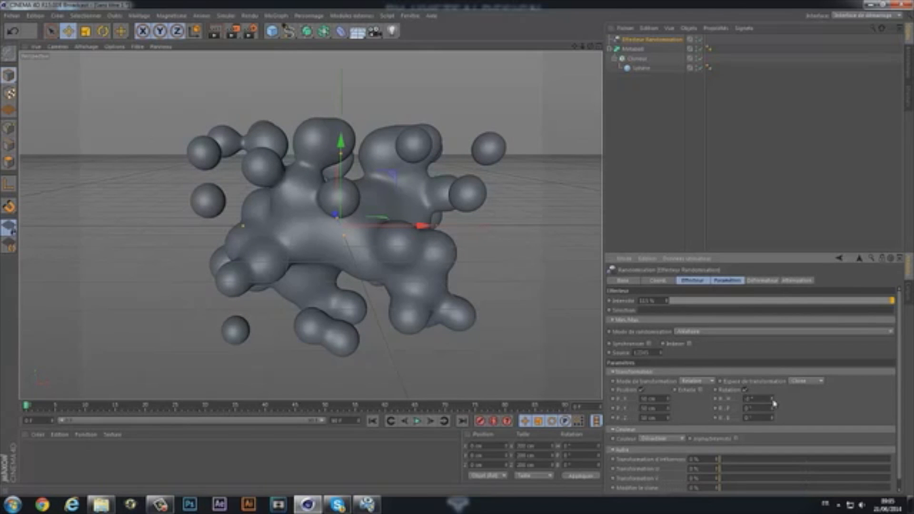
pyautogui.moveTo(669, 412)
pyautogui.mouseDown()
pyautogui.moveTo(674, 390)
pyautogui.moveTo(670, 412)
pyautogui.mouseUp()
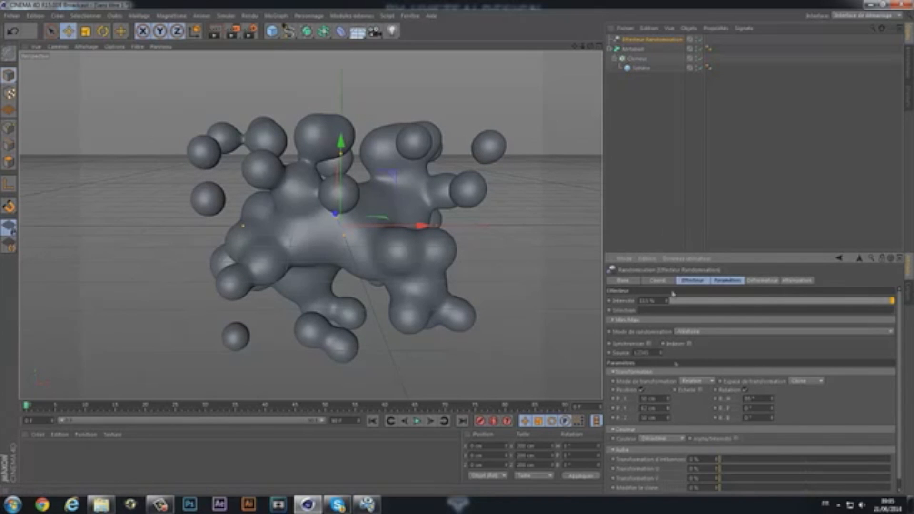
pyautogui.click(633, 49)
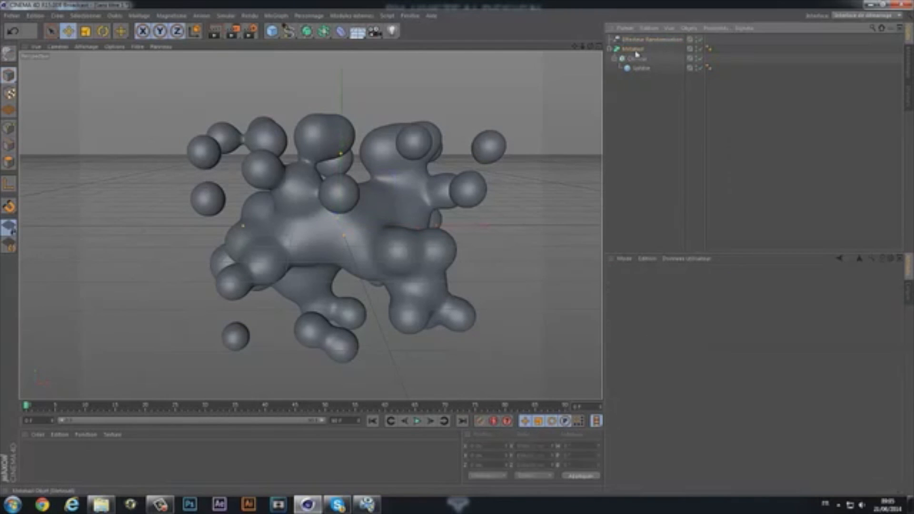
pyautogui.moveTo(589, 47)
pyautogui.mouseDown()
pyautogui.moveTo(452, 254)
pyautogui.moveTo(466, 252)
pyautogui.moveTo(457, 250)
pyautogui.moveTo(595, 47)
pyautogui.mouseUp()
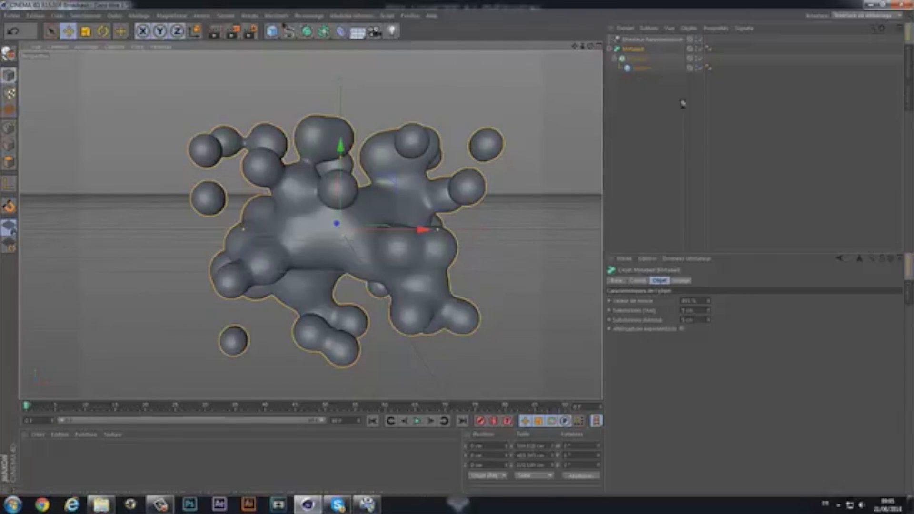
# Create a new material for the metaball
pyautogui.click(684, 137)
pyautogui.doubleClick(245, 466)
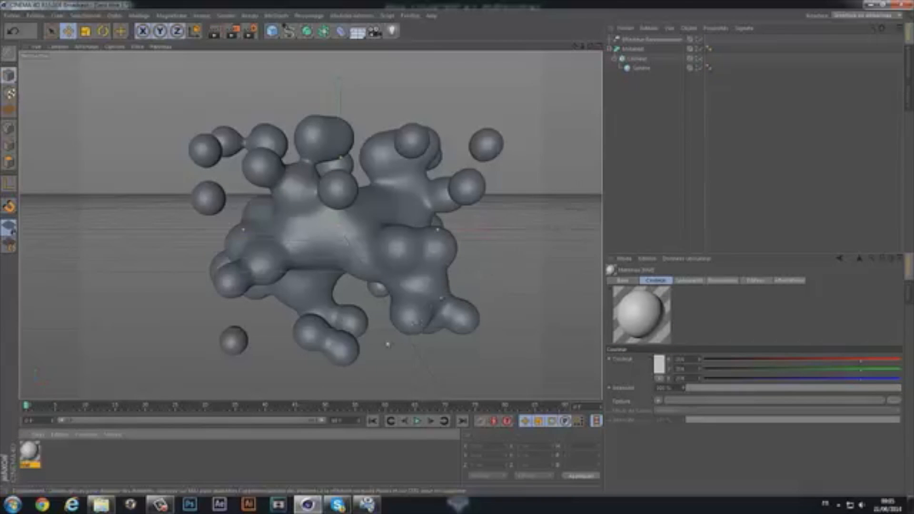
# Switch to the file explorer, browse the numbered logo folders and examine the earlier logo render with red spheres
pyautogui.click(101, 505)
pyautogui.press('BackSpace')
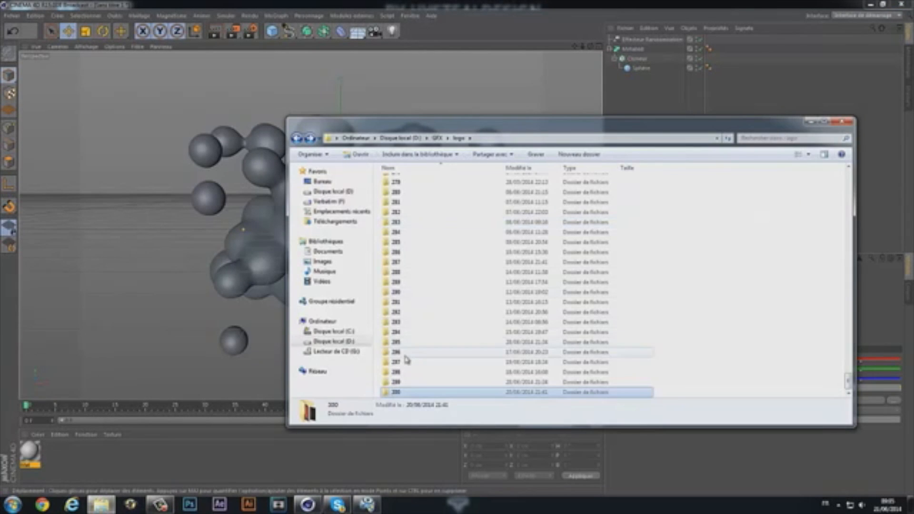
pyautogui.doubleClick(446, 354)
pyautogui.press('BackSpace')
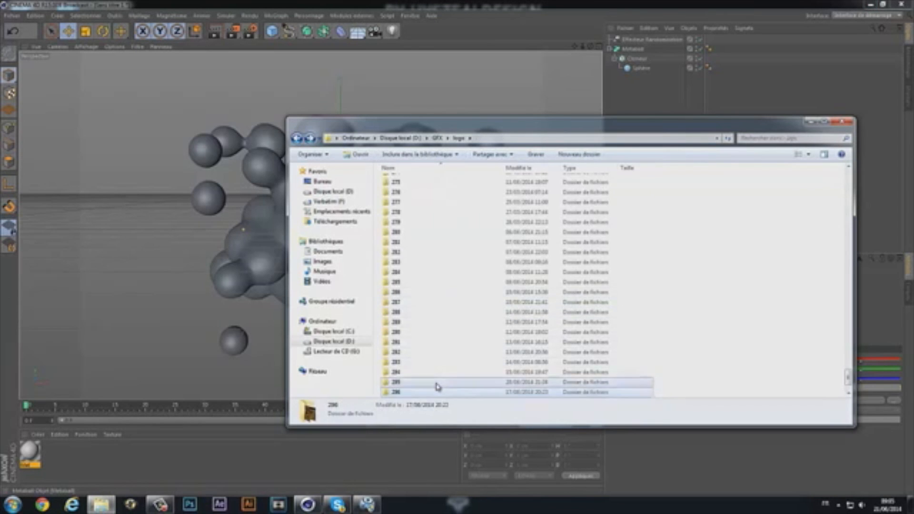
pyautogui.doubleClick(437, 382)
pyautogui.press('BackSpace')
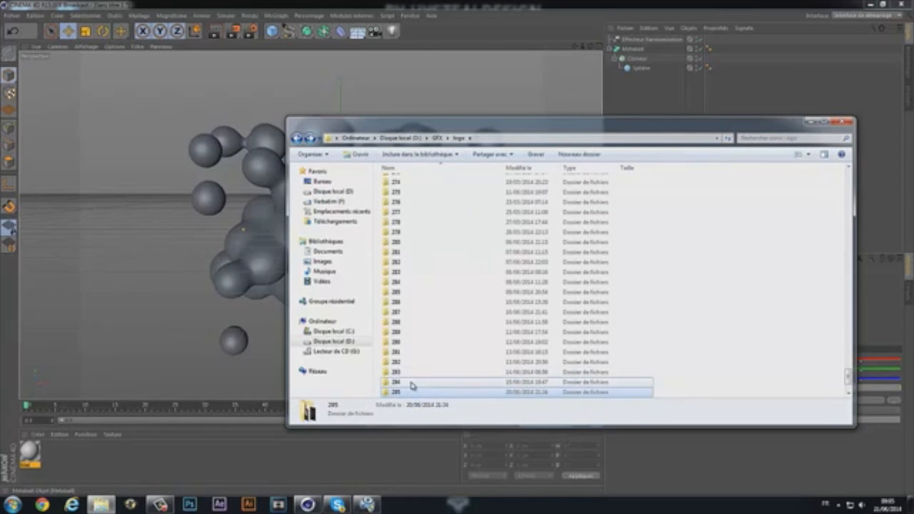
pyautogui.doubleClick(429, 384)
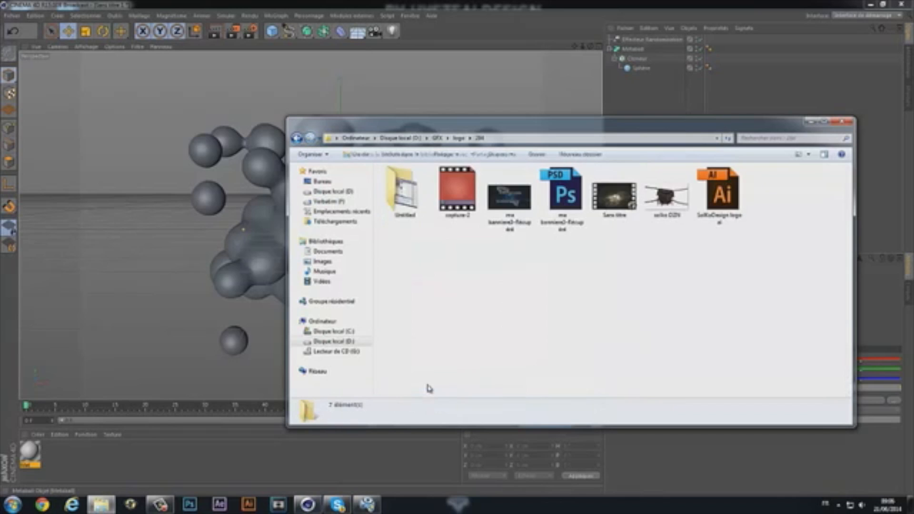
pyautogui.doubleClick(667, 195)
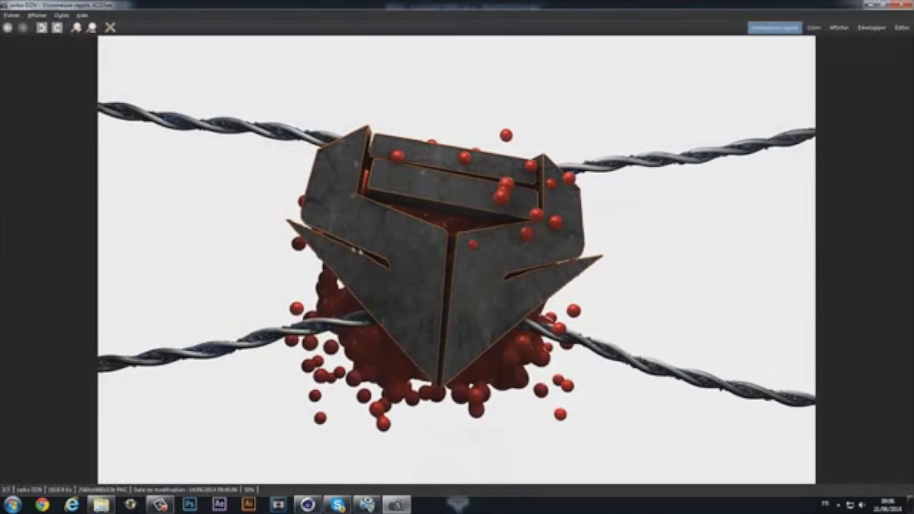
pyautogui.rightClick(504, 388)
pyautogui.click(548, 337)
pyautogui.click(891, 25)
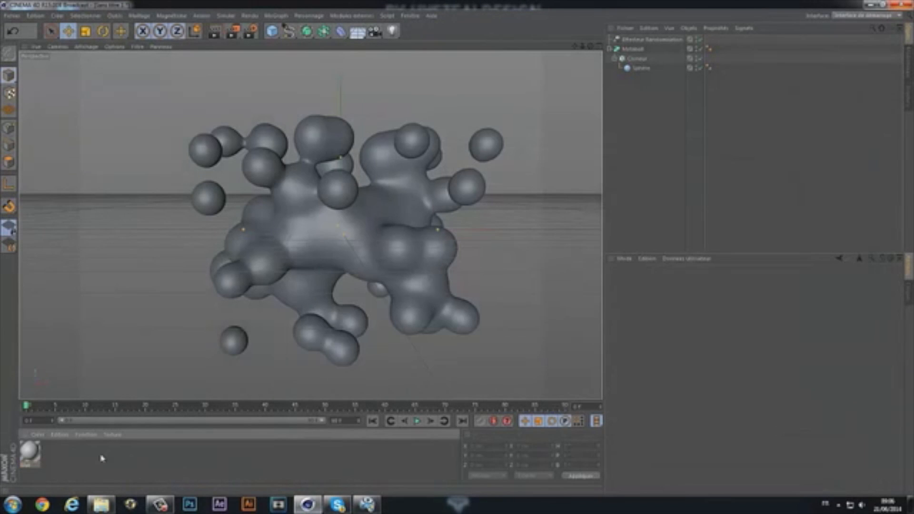
# Set the new material's colour to pure red with RGB 255, 0, 0
pyautogui.doubleClick(31, 454)
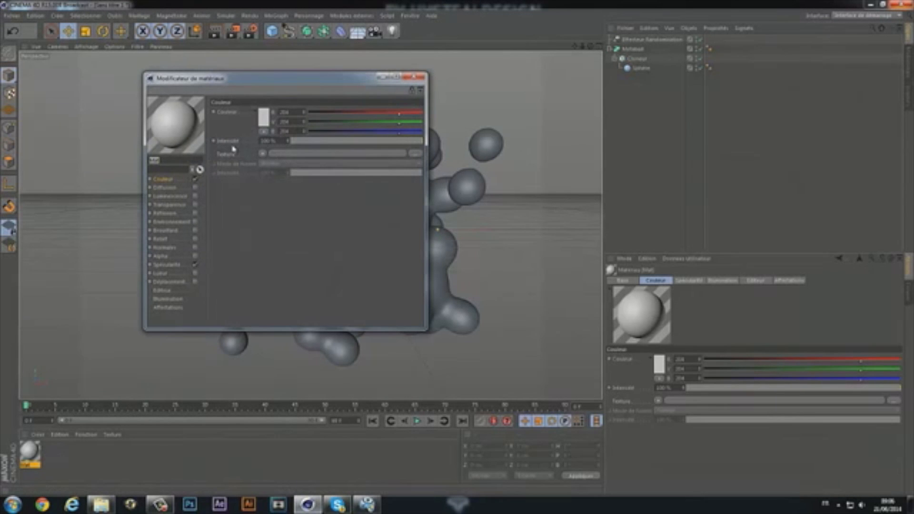
pyautogui.click(265, 118)
pyautogui.moveTo(230, 102); pyautogui.dragTo(306, 40)
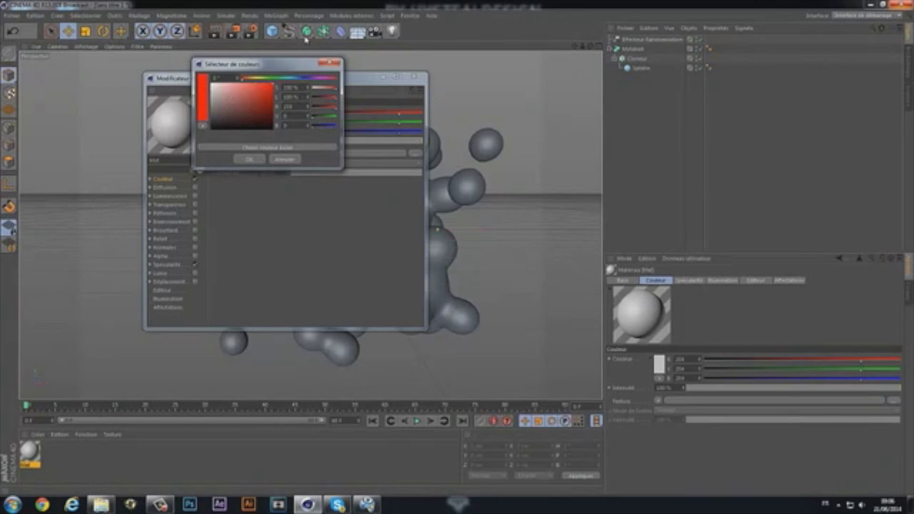
pyautogui.click(246, 161)
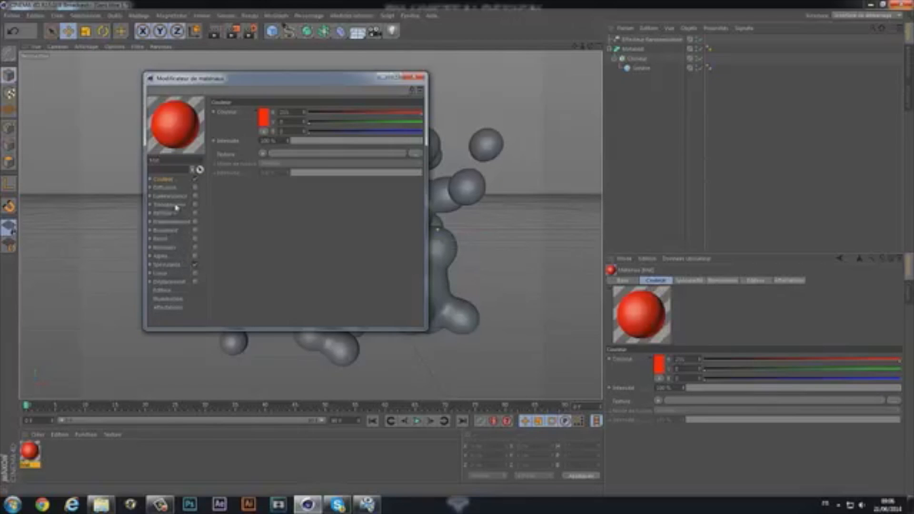
# Enable reflection on the red material at a low intensity and load a Fresnel shader as its texture
pyautogui.click(172, 214)
pyautogui.click(195, 213)
pyautogui.moveTo(333, 141); pyautogui.dragTo(311, 141)
pyautogui.click(265, 171)
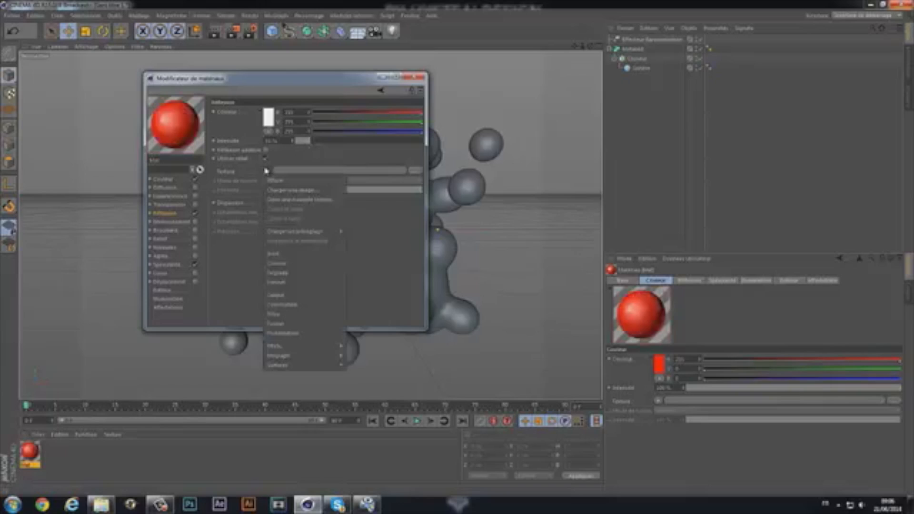
pyautogui.click(277, 272)
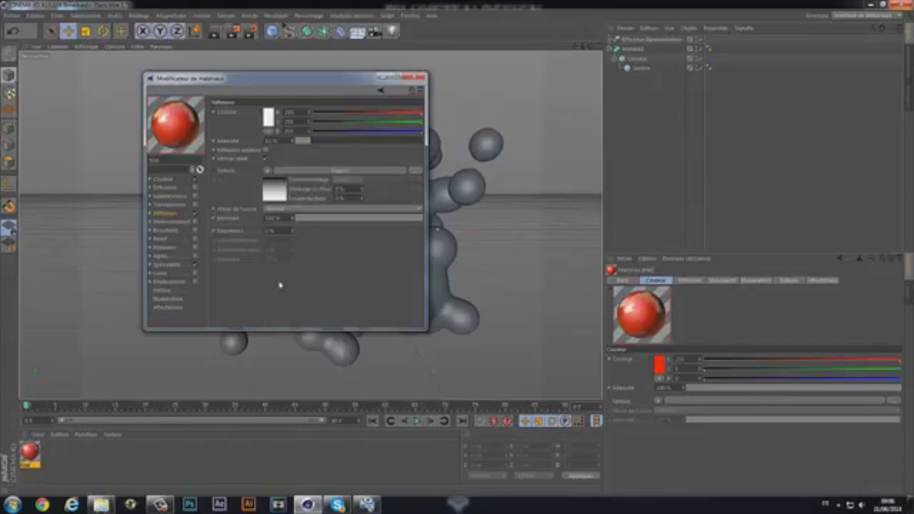
# Lower the red material's reflection intensity to a few percent and enable its bump channel with a Fresnel texture at near-zero strength
pyautogui.click(298, 142)
pyautogui.moveTo(300, 141); pyautogui.dragTo(302, 141)
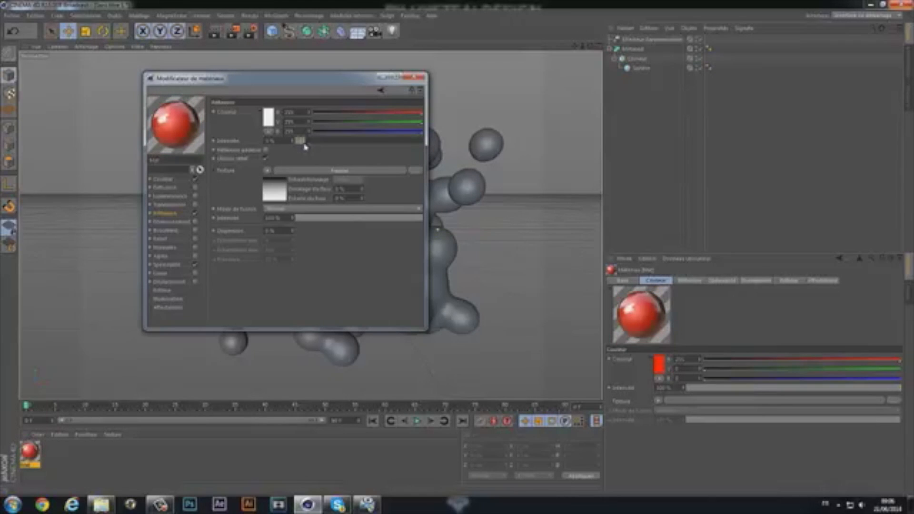
pyautogui.click(178, 241)
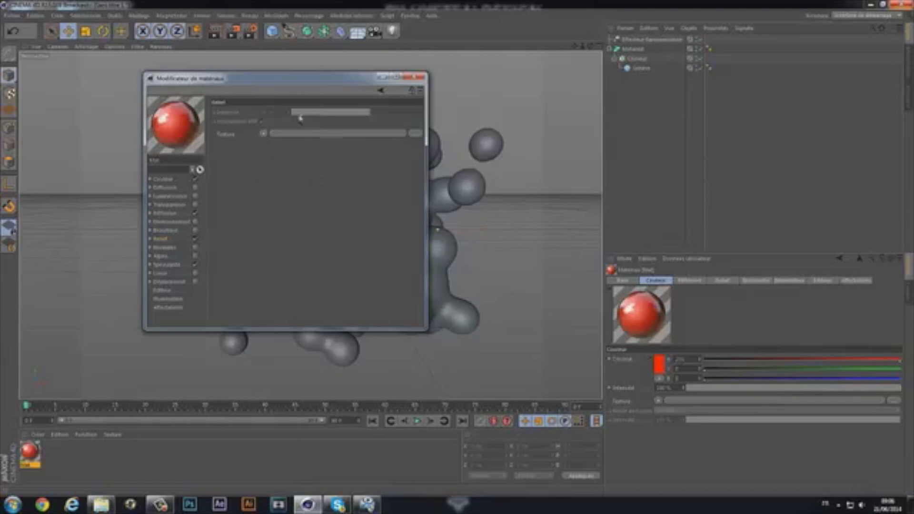
pyautogui.click(264, 133)
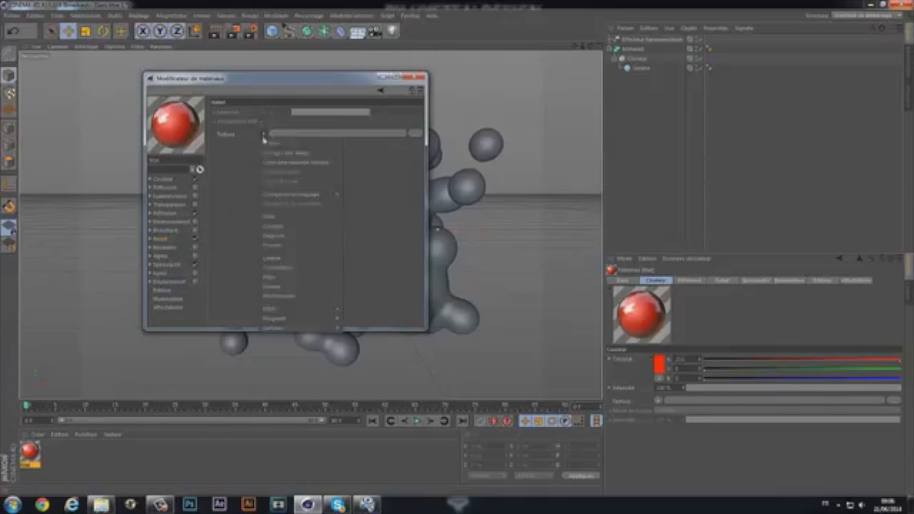
pyautogui.click(276, 243)
pyautogui.moveTo(349, 113)
pyautogui.mouseDown()
pyautogui.moveTo(320, 113)
pyautogui.moveTo(352, 113)
pyautogui.mouseUp()
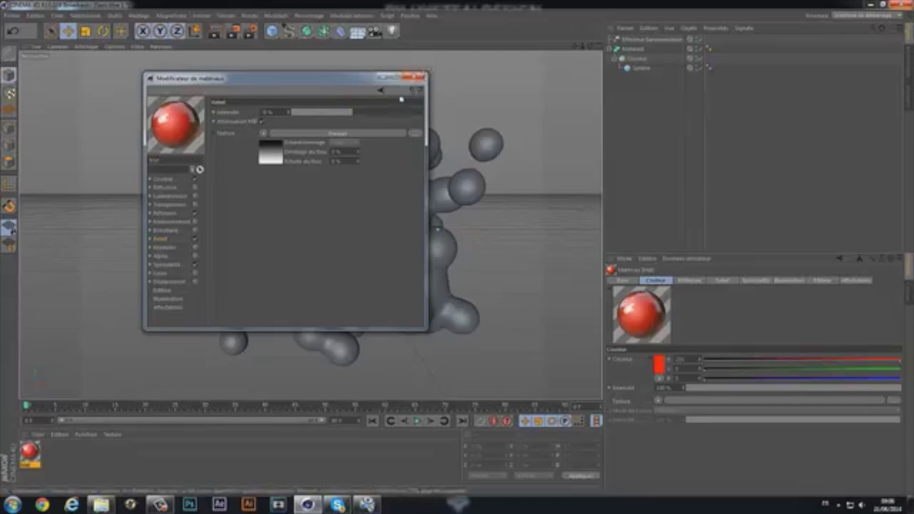
# Close the material editor and apply the red material to the metaball
pyautogui.click(415, 76)
pyautogui.moveTo(33, 453); pyautogui.dragTo(405, 346)
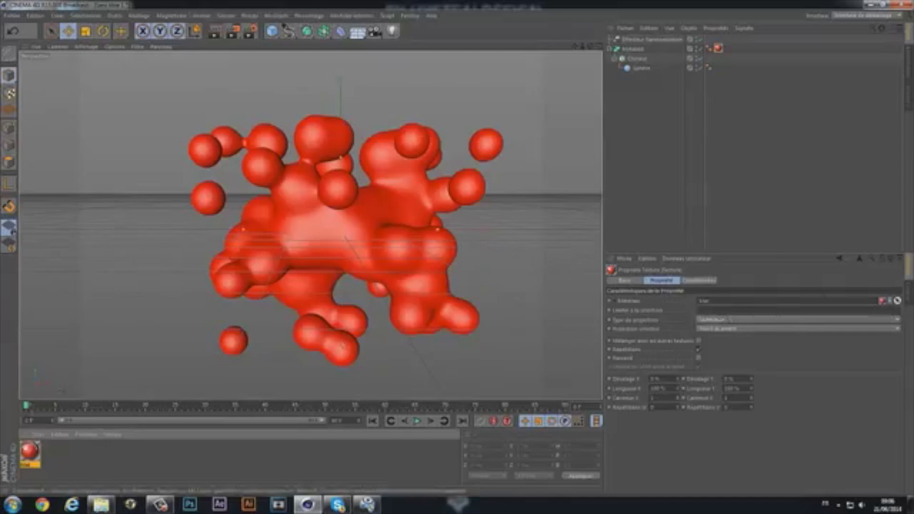
# Try the soft-shadow object, sphere, cylinder and knot shapes for the red material's preview
pyautogui.doubleClick(30, 454)
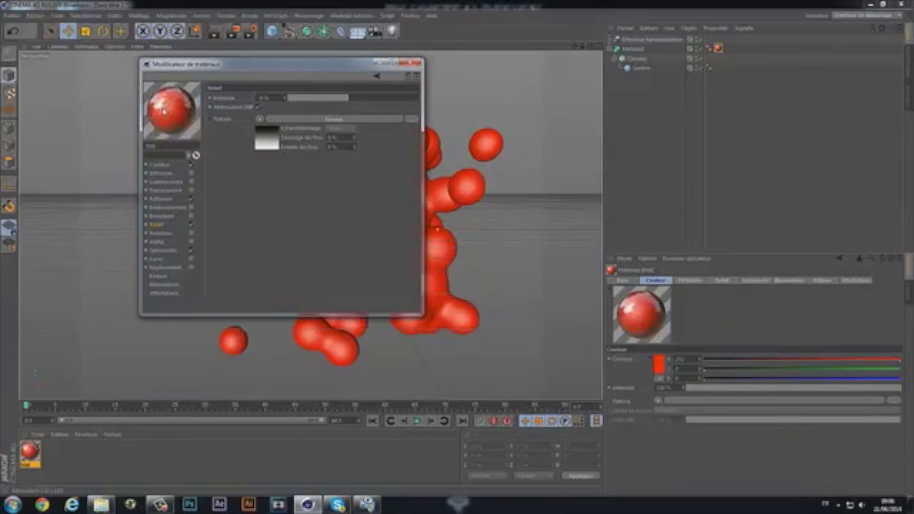
pyautogui.rightClick(172, 106)
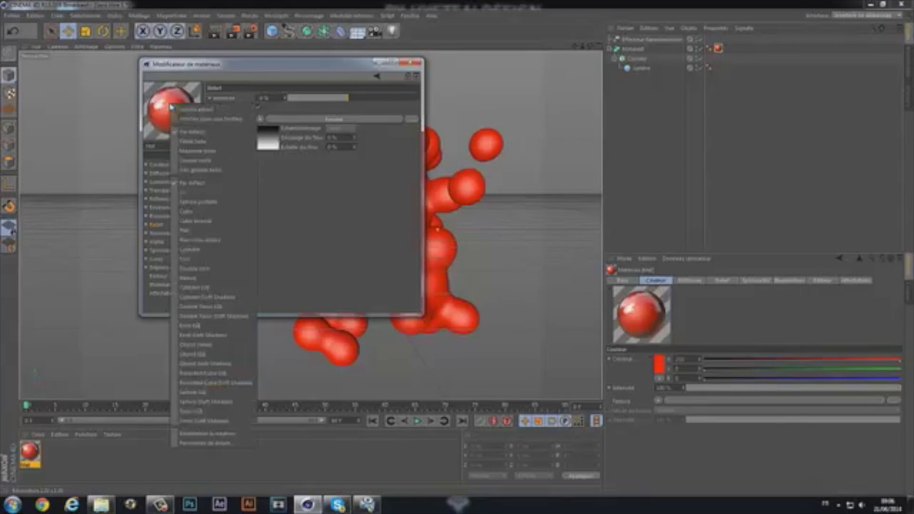
pyautogui.click(218, 364)
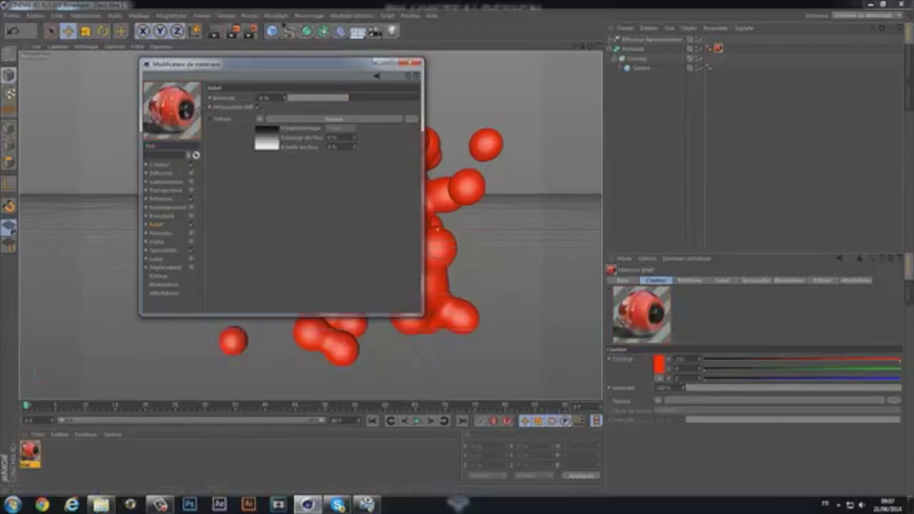
pyautogui.rightClick(179, 108)
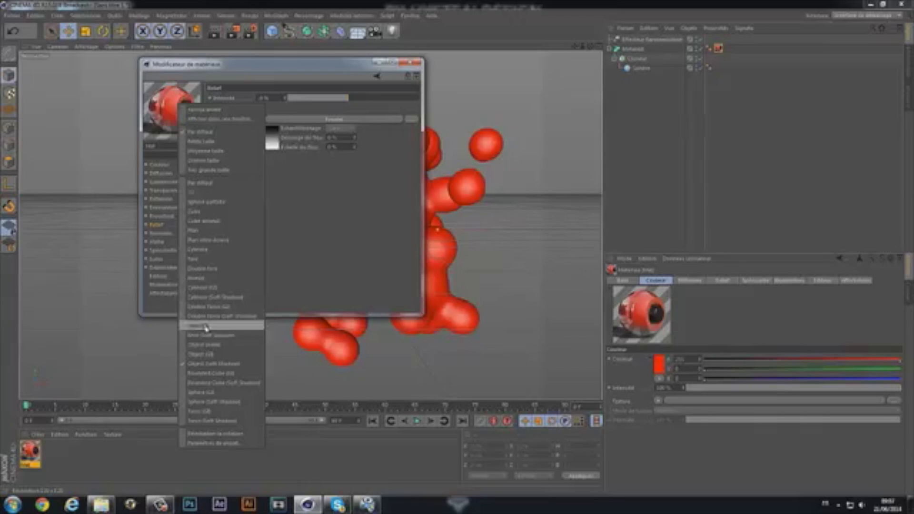
pyautogui.click(212, 401)
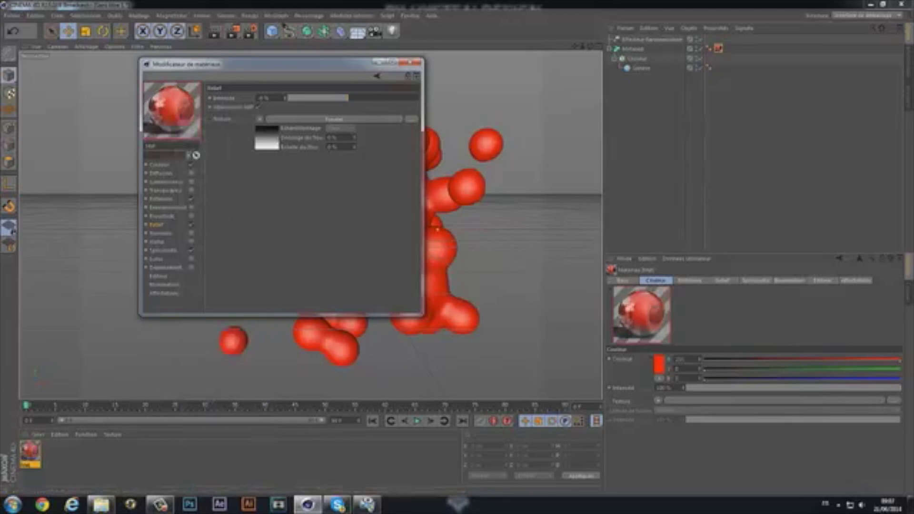
pyautogui.rightClick(179, 119)
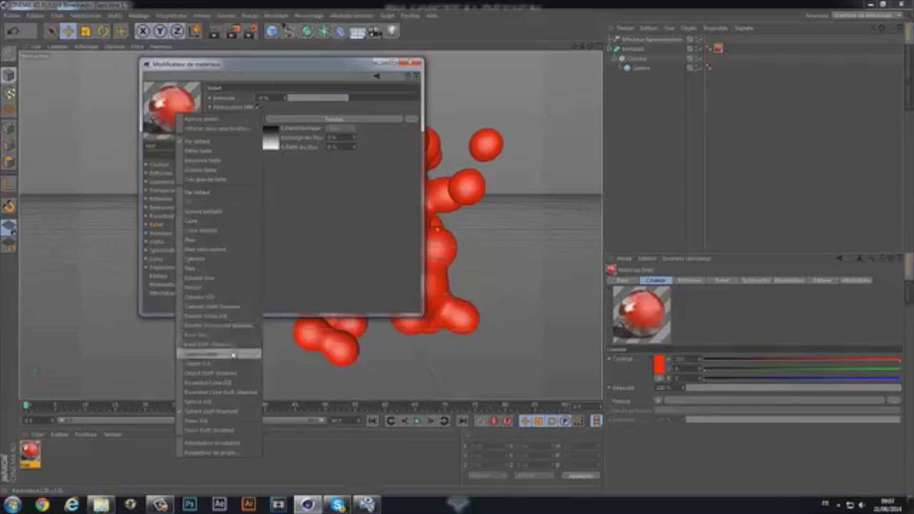
pyautogui.click(238, 307)
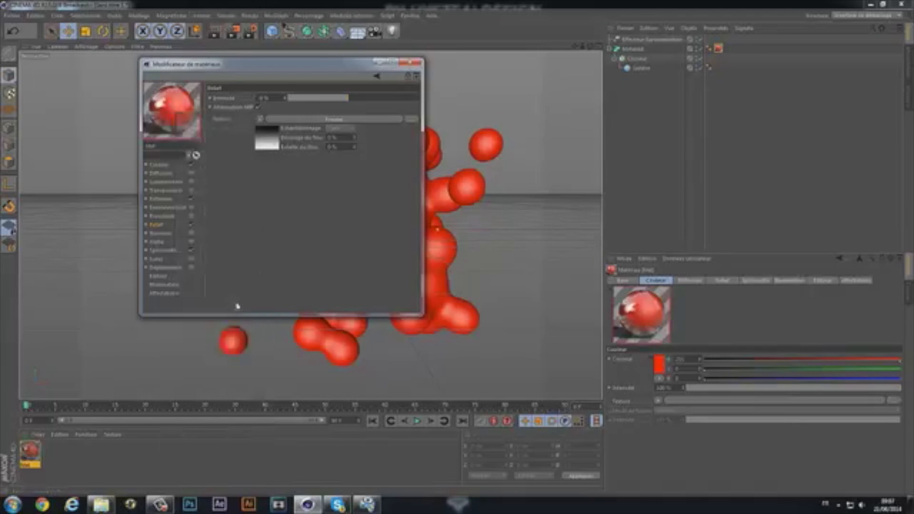
pyautogui.rightClick(175, 123)
pyautogui.click(233, 353)
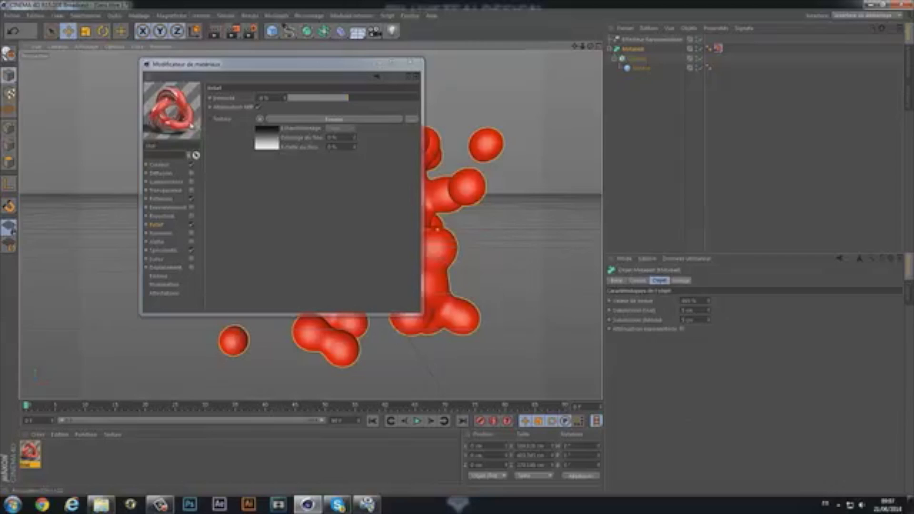
# Set the red material's preview to Double Torus (Soft Shadow) and close the material editor
pyautogui.rightClick(175, 120)
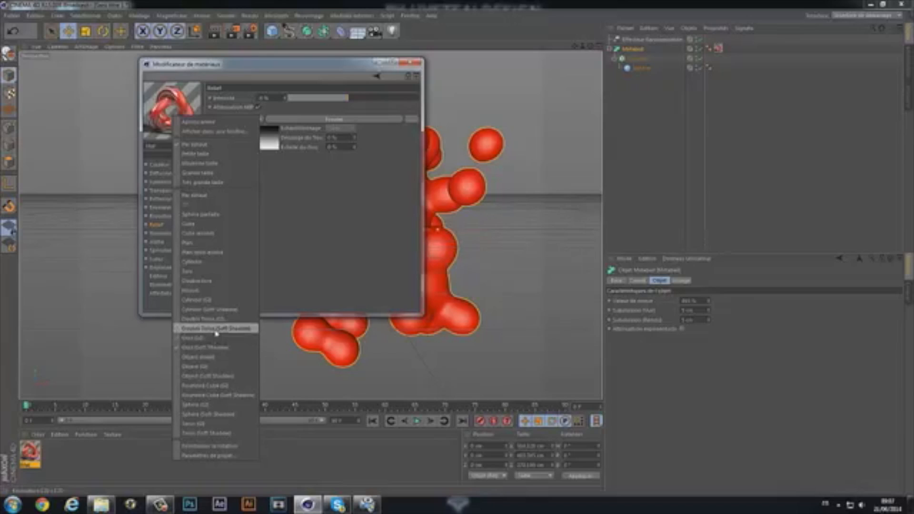
pyautogui.click(216, 330)
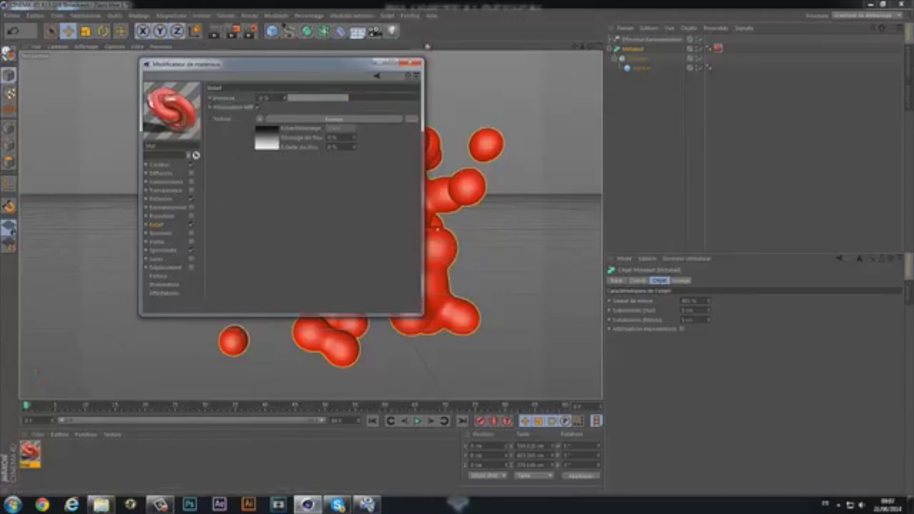
pyautogui.click(416, 63)
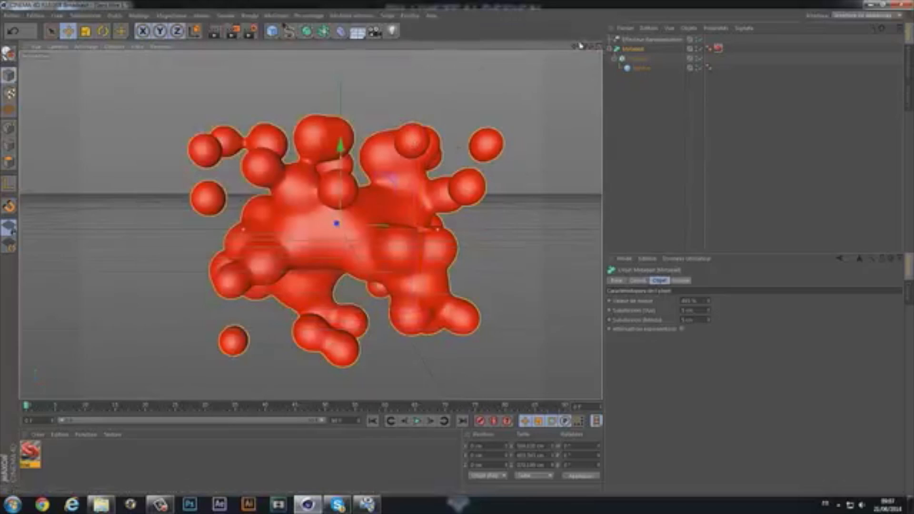
# Adjust the metaball's editor and render subdivision values, deselect it and render the perspective view
pyautogui.moveTo(575, 47); pyautogui.dragTo(555, 45)
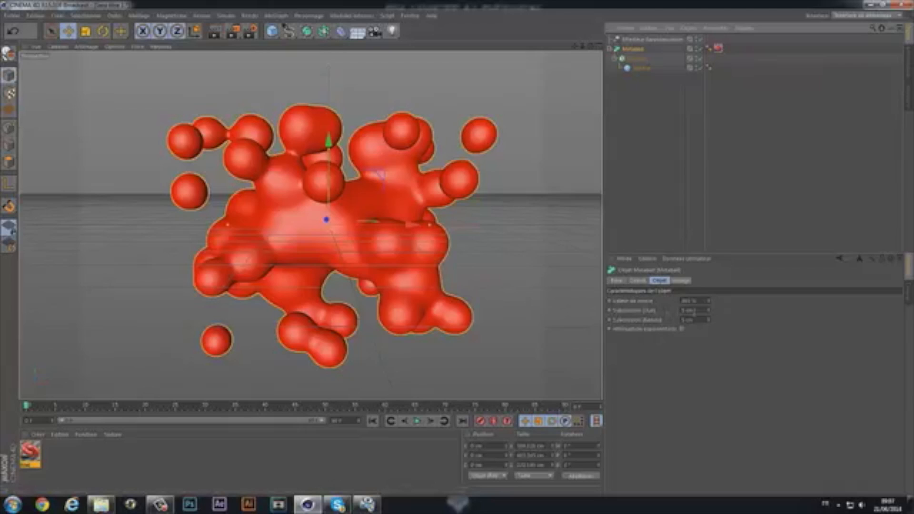
pyautogui.doubleClick(696, 319)
pyautogui.hotkey('shift', 'Tab')
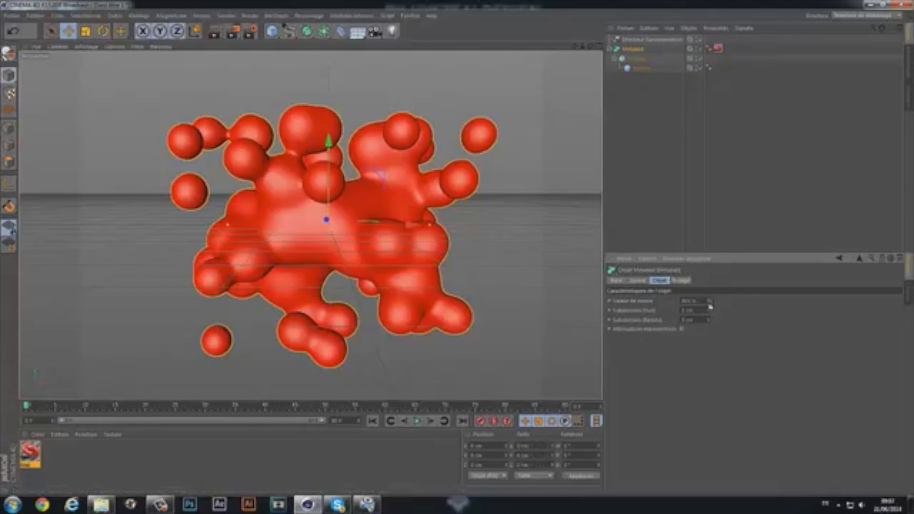
pyautogui.doubleClick(700, 321)
pyautogui.click(644, 107)
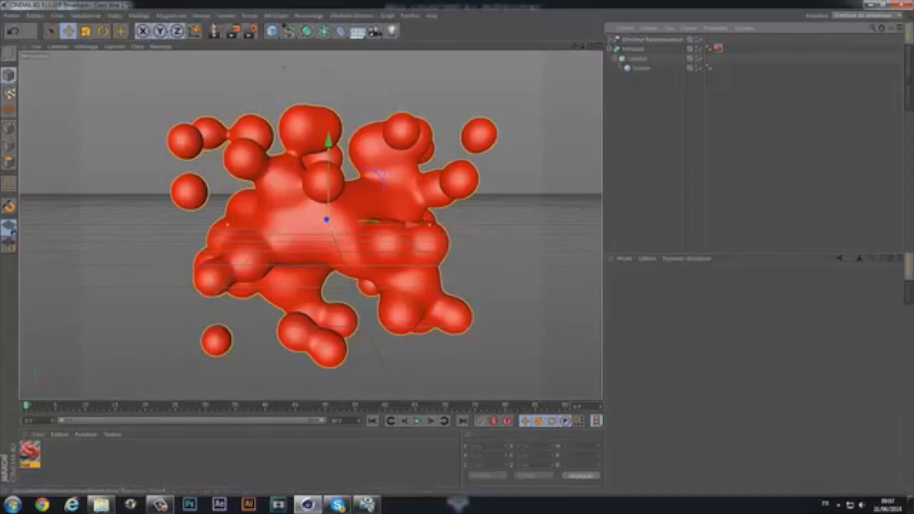
pyautogui.click(215, 32)
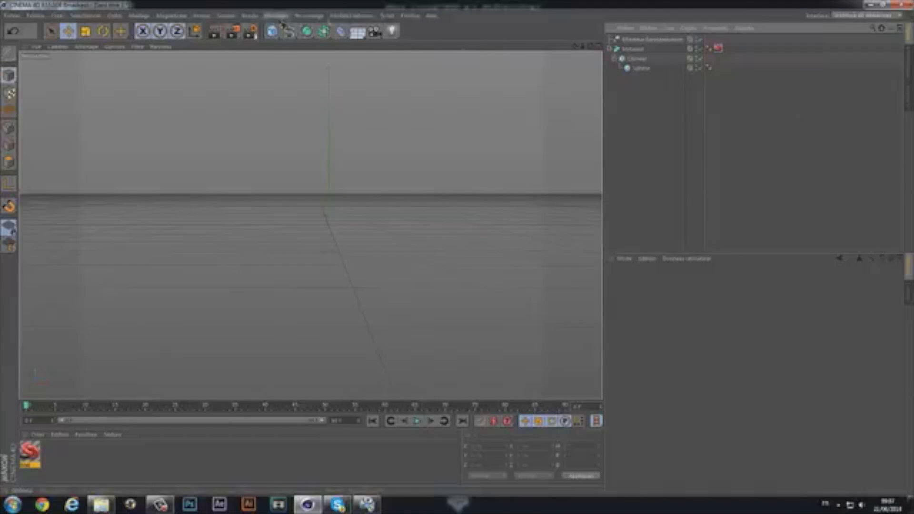
# Add the Global Illumination and Ambient Occlusion effects to the render settings
pyautogui.click(248, 32)
pyautogui.moveTo(303, 15); pyautogui.dragTo(386, 83)
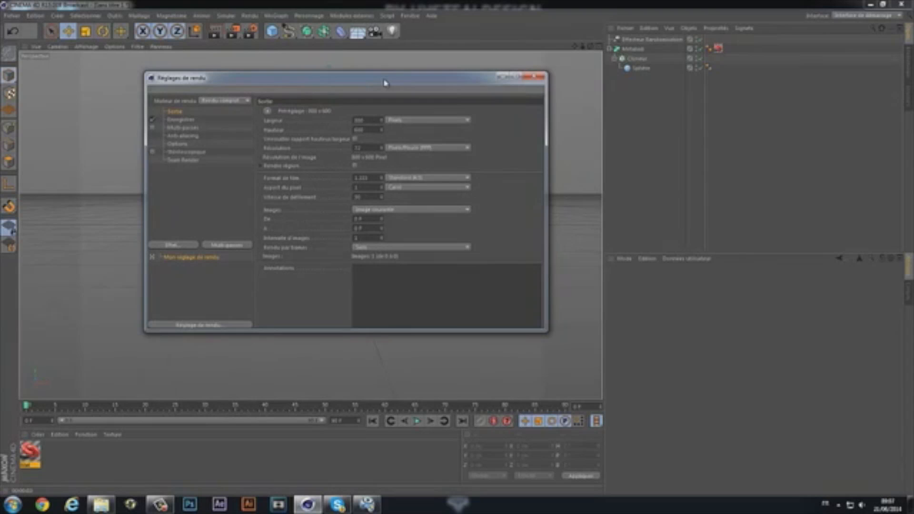
pyautogui.click(223, 199)
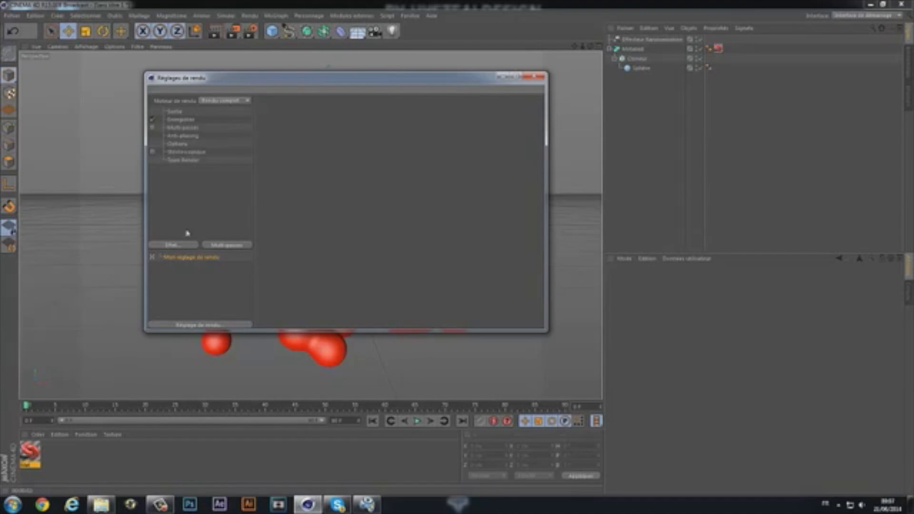
pyautogui.click(174, 246)
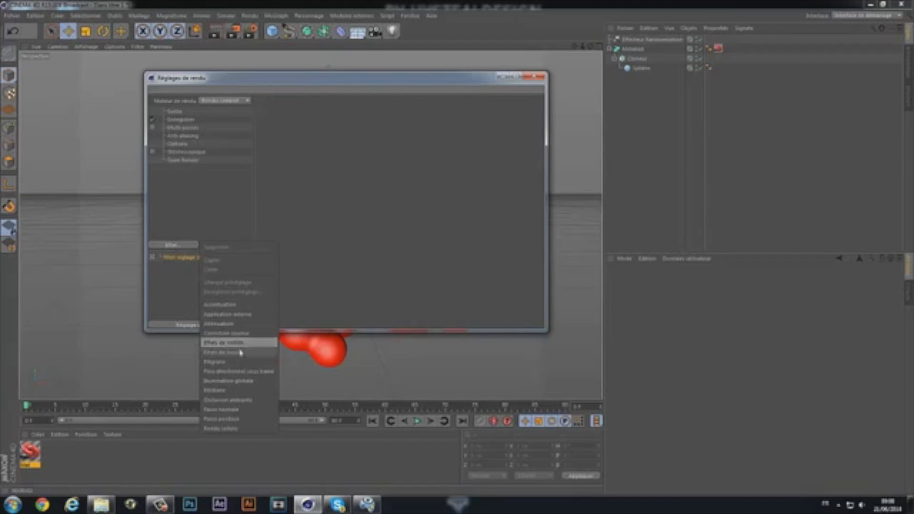
pyautogui.click(254, 381)
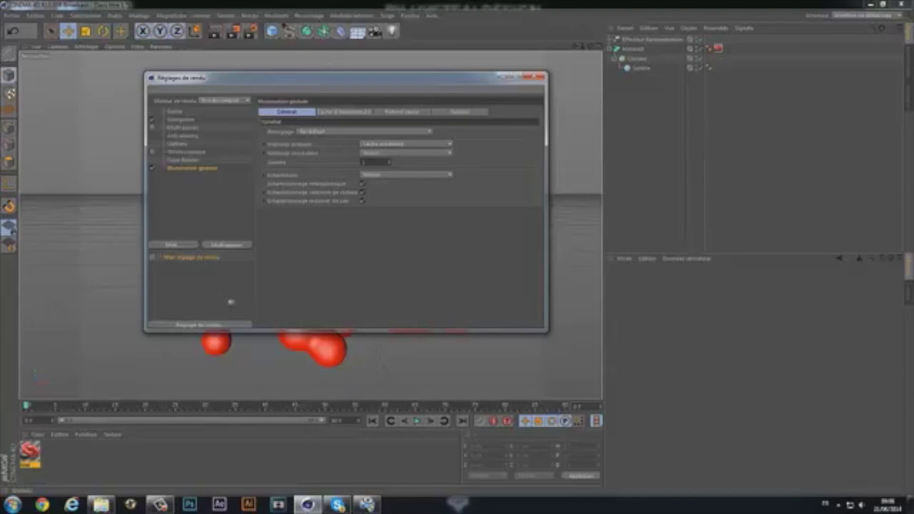
pyautogui.click(188, 246)
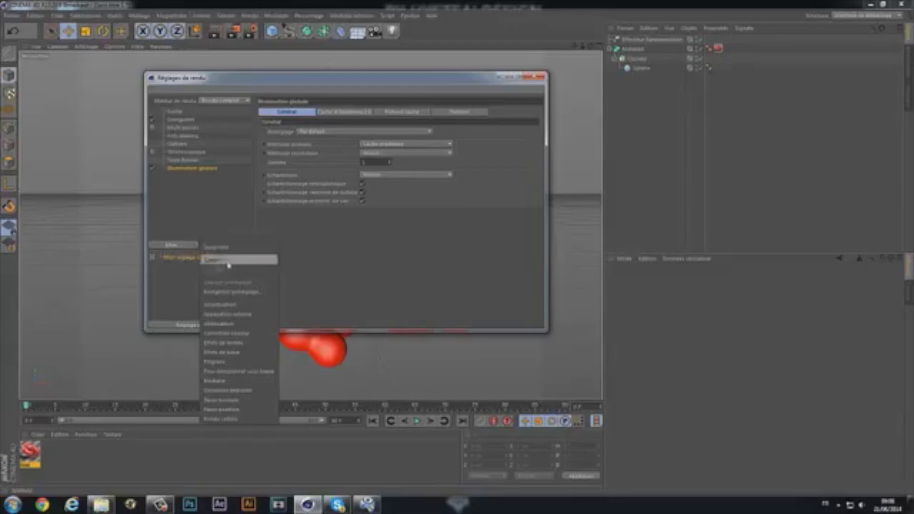
pyautogui.click(228, 389)
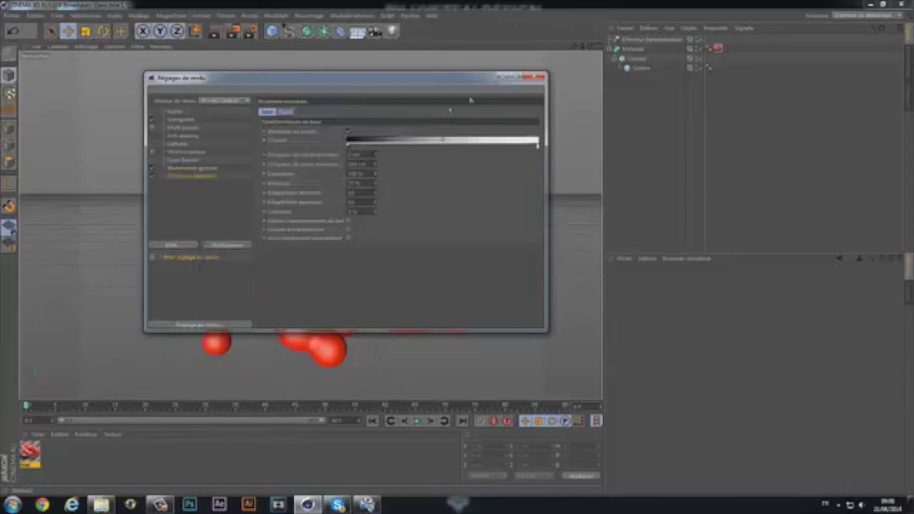
pyautogui.click(540, 77)
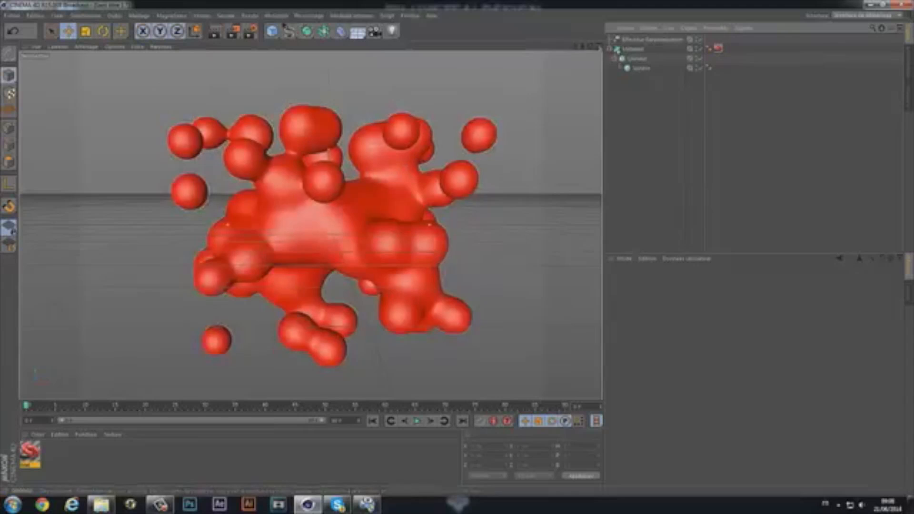
# Render a test region over the outlying spheres on the metaball's upper-left side
pyautogui.click(233, 33)
pyautogui.click(287, 44)
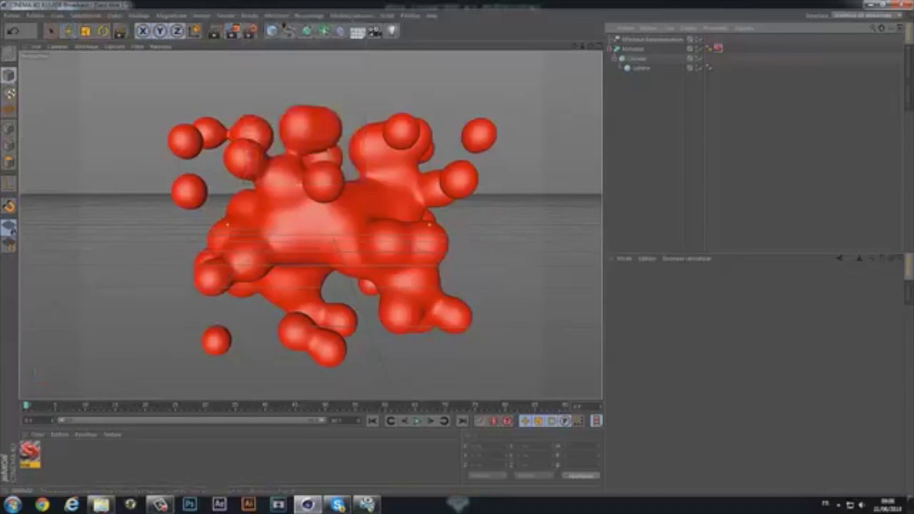
pyautogui.moveTo(71, 97); pyautogui.dragTo(218, 215)
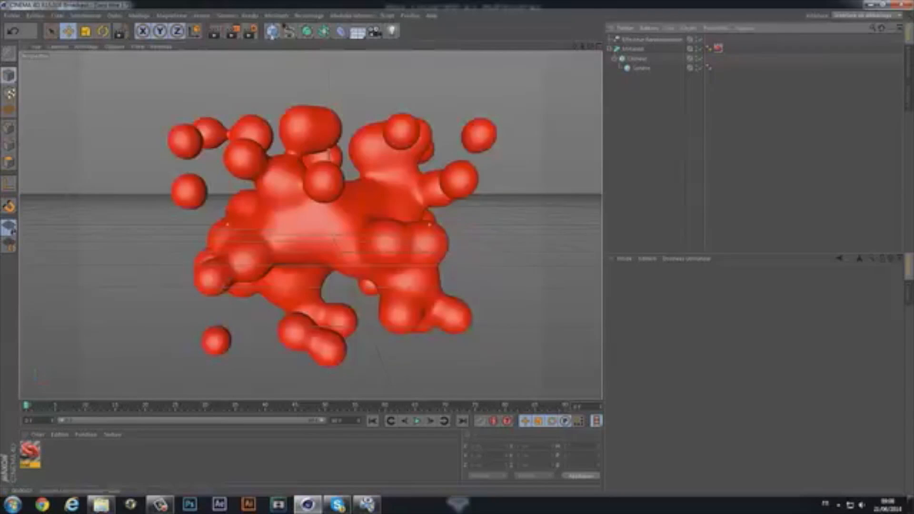
# Disable Ambient Occlusion in the render settings and test-render a region around the isolated sphere at the metaball's upper right
pyautogui.hotkey('ctrl', 'b')
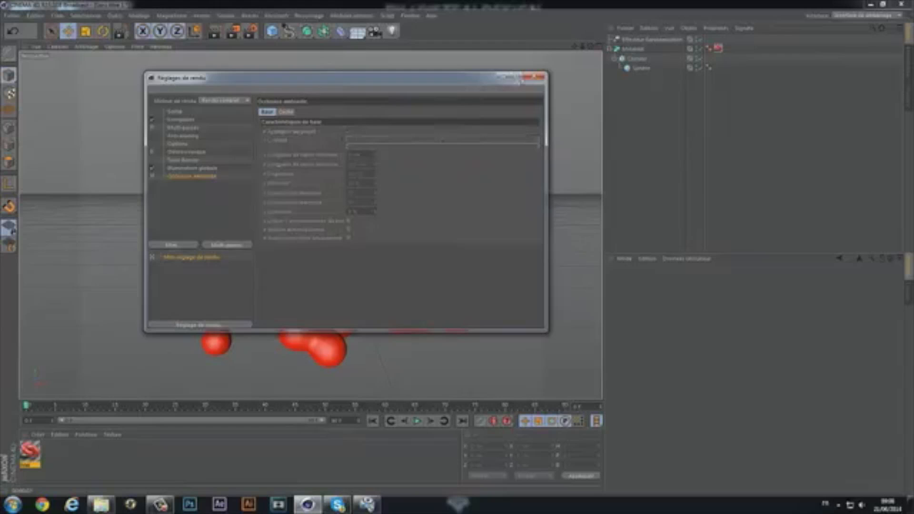
pyautogui.click(537, 77)
pyautogui.click(250, 31)
pyautogui.click(275, 46)
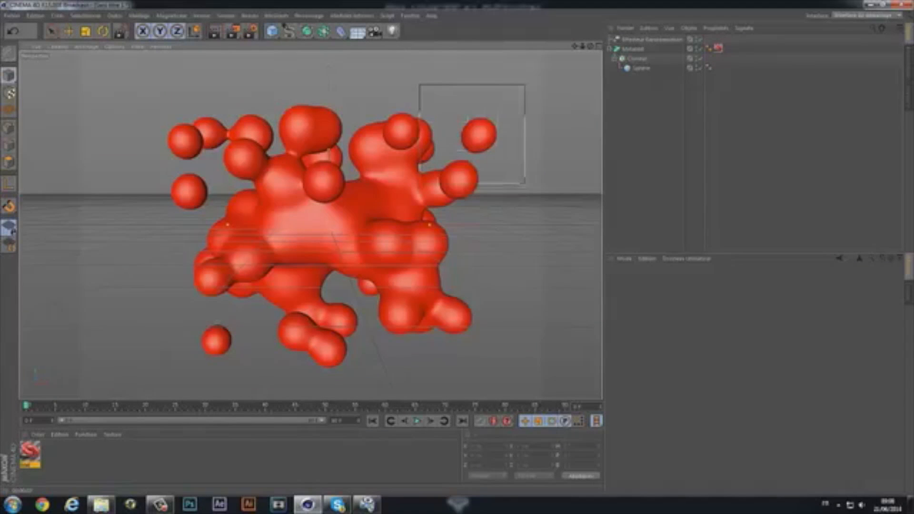
pyautogui.press('e')
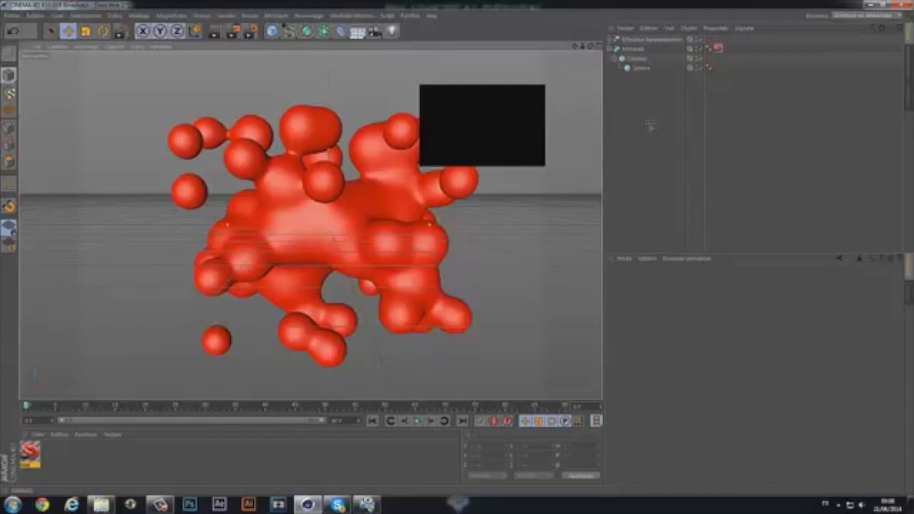
pyautogui.hotkey('alt', 'r')
pyautogui.click(350, 343)
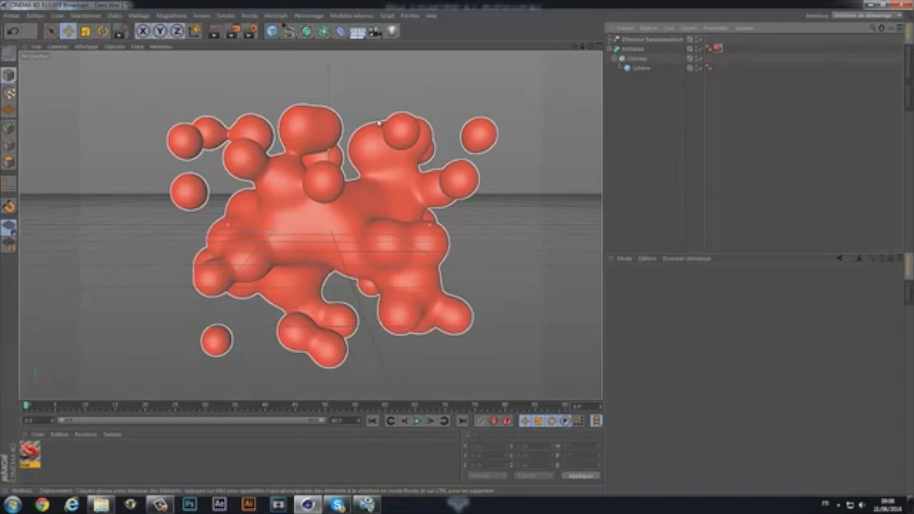
pyautogui.moveTo(590, 46); pyautogui.dragTo(482, 219)
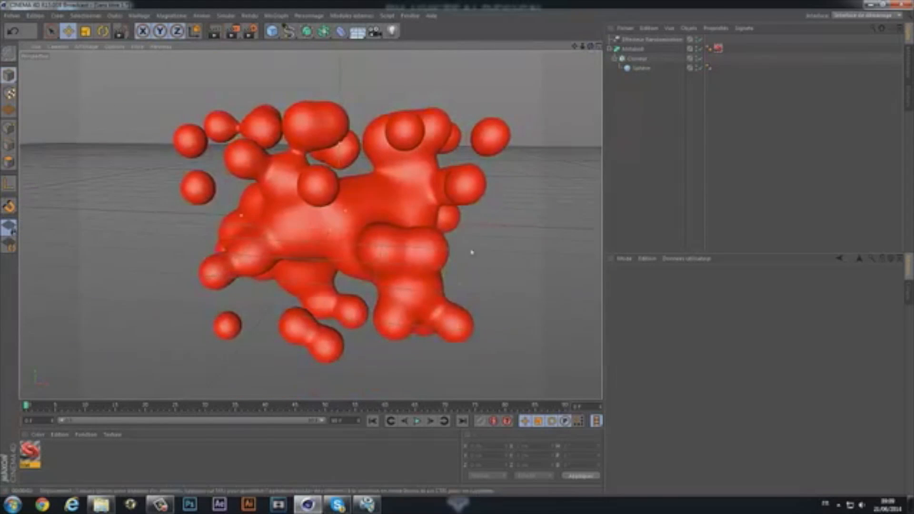
pyautogui.click(170, 498)
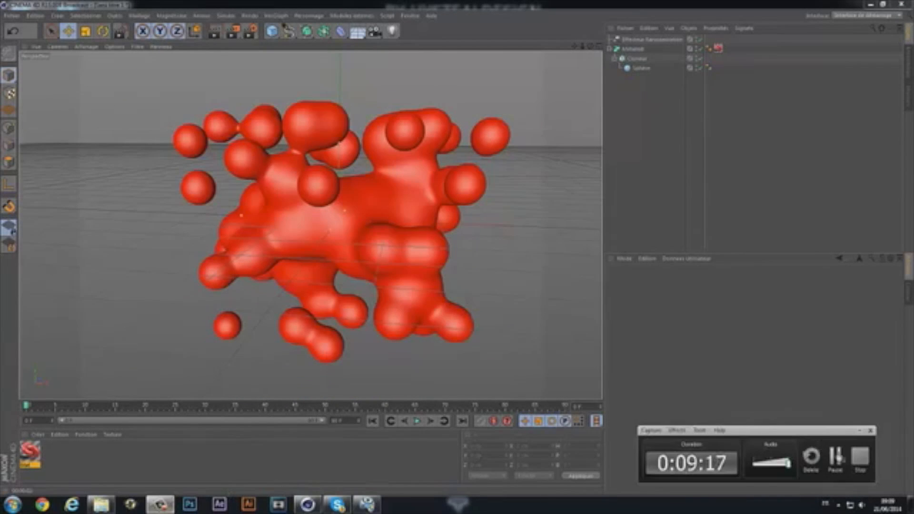